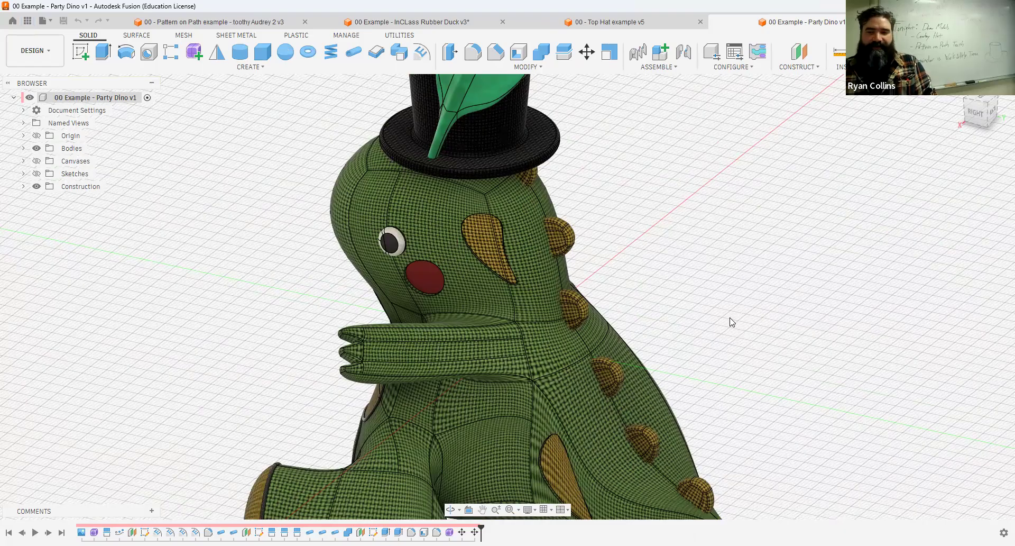
Turn on component colour display for the Party Dino model, with its back and spikes in view.
{"action": "scroll", "coordinate": [735, 296], "scroll_direction": "down", "scroll_amount": 5}
{"action": "middle_click_drag", "start_coordinate": [736, 286], "coordinate": [705, 299], "text": "shift"}
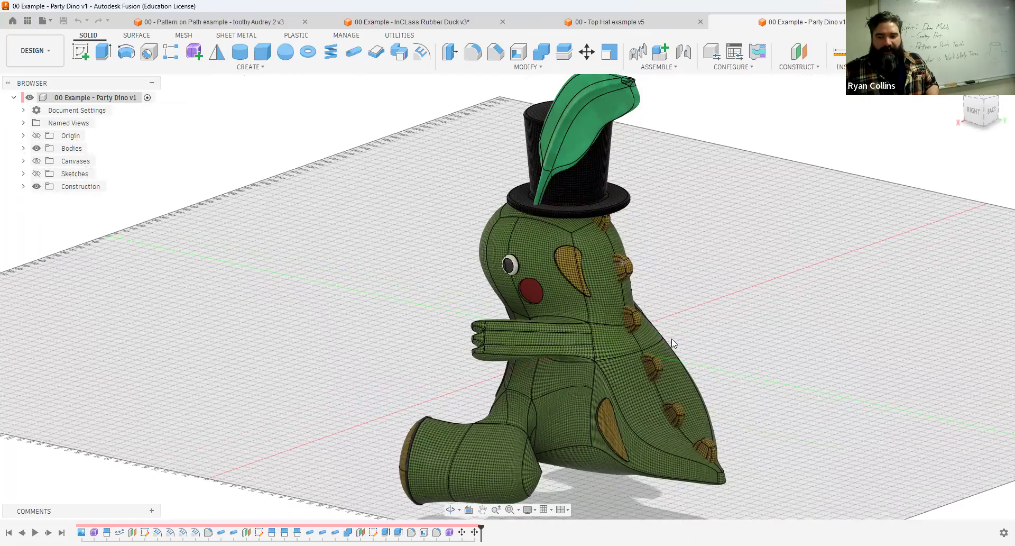
{"action": "scroll", "coordinate": [689, 296], "scroll_direction": "up", "scroll_amount": 5}
{"action": "middle_click_drag", "start_coordinate": [664, 310], "coordinate": [604, 344], "text": "shift"}
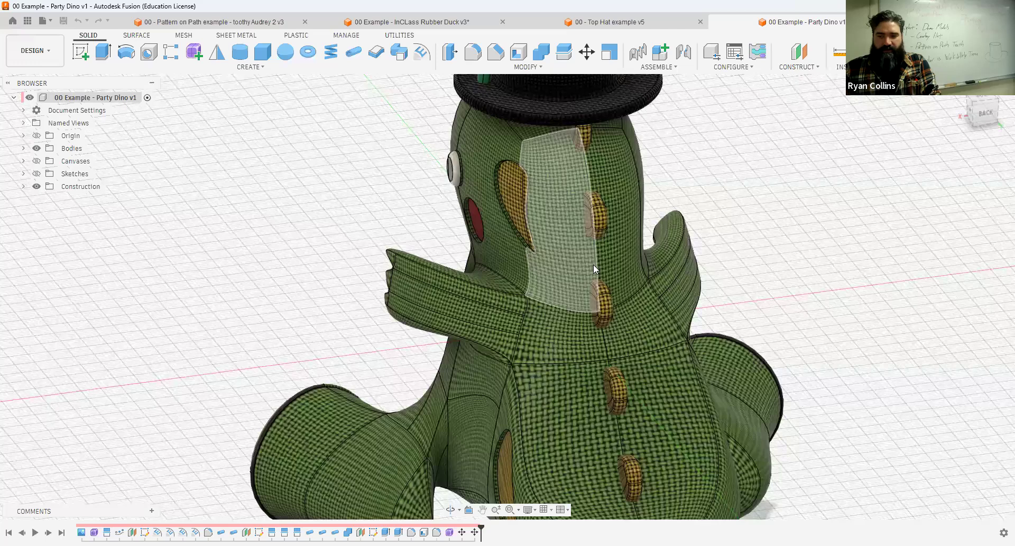
{"action": "double_click", "coordinate": [603, 332]}
{"action": "key", "text": "Escape"}
{"action": "key", "text": "shift+n"}
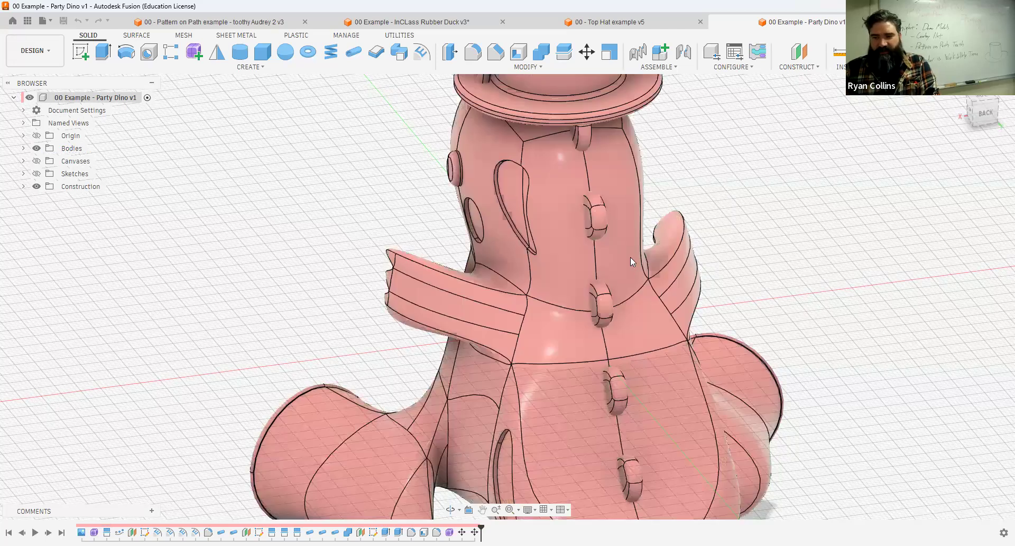
Highlight the chain of edges running down the dino's spine to examine the path its spikes follow.
{"action": "double_click", "coordinate": [590, 176]}
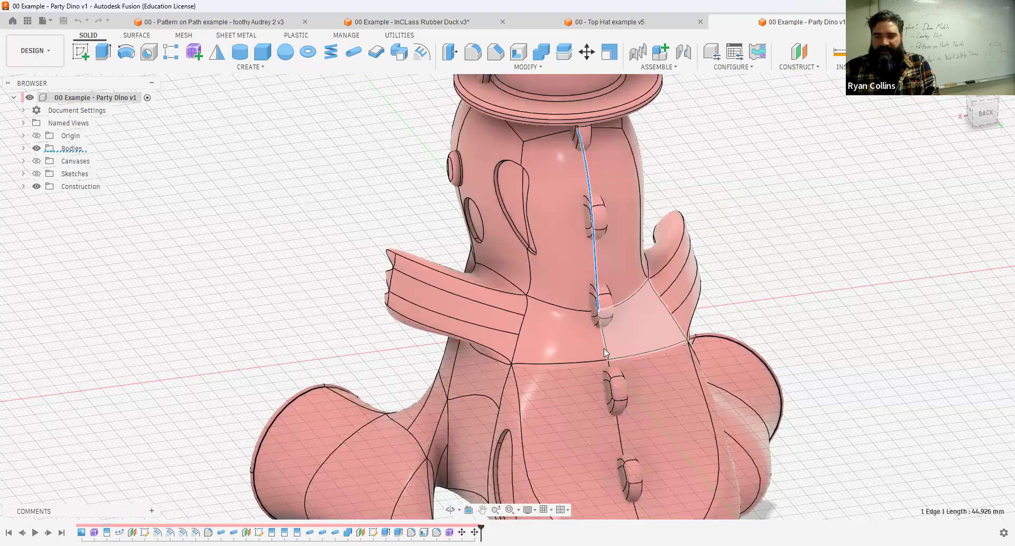
{"action": "left_click", "coordinate": [619, 435], "text": "ctrl"}
{"action": "middle_click_drag", "start_coordinate": [781, 297], "coordinate": [783, 255]}
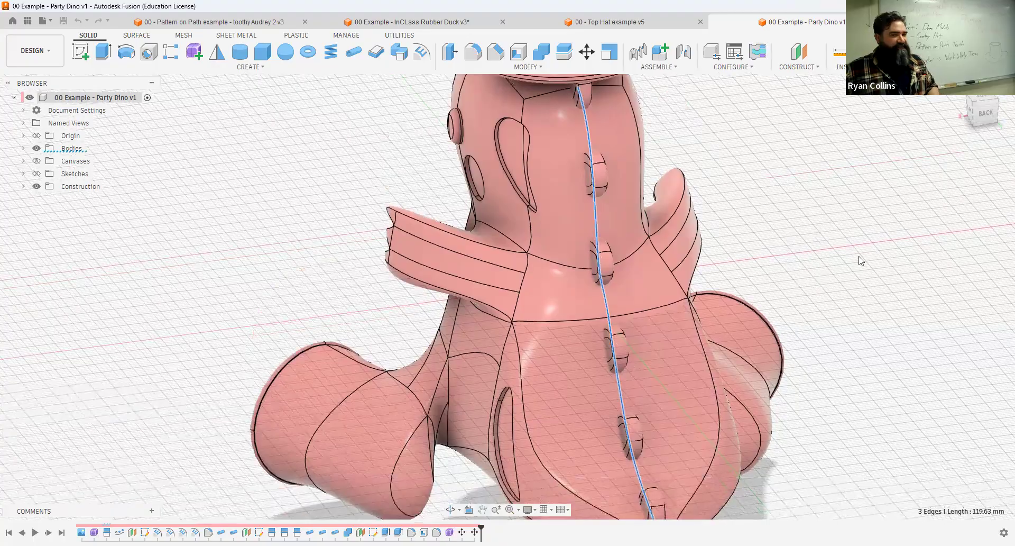
{"action": "left_click", "coordinate": [862, 261]}
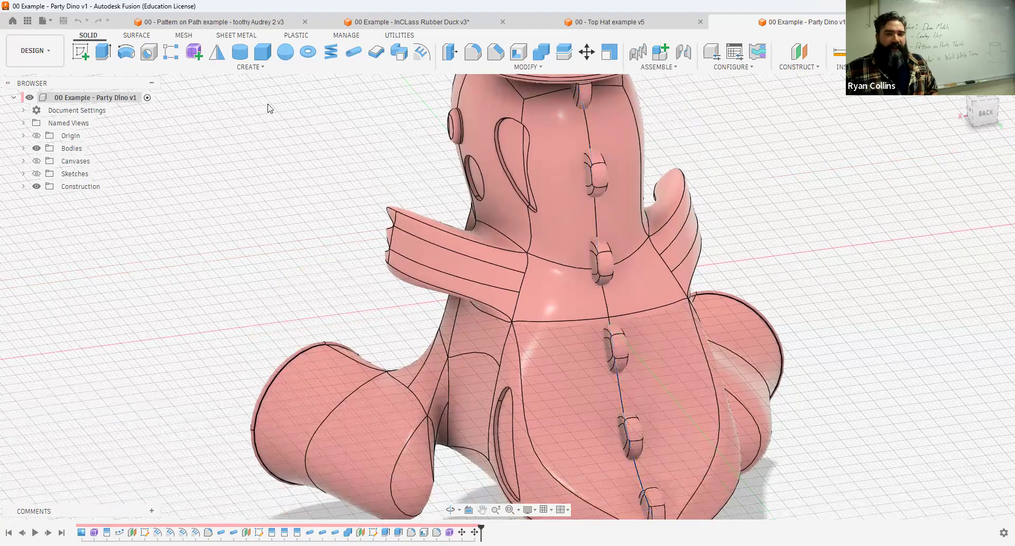
Look up the description of the Pattern on Path command.
{"action": "left_click", "coordinate": [252, 67]}
{"action": "mouse_move", "coordinate": [103, 295]}
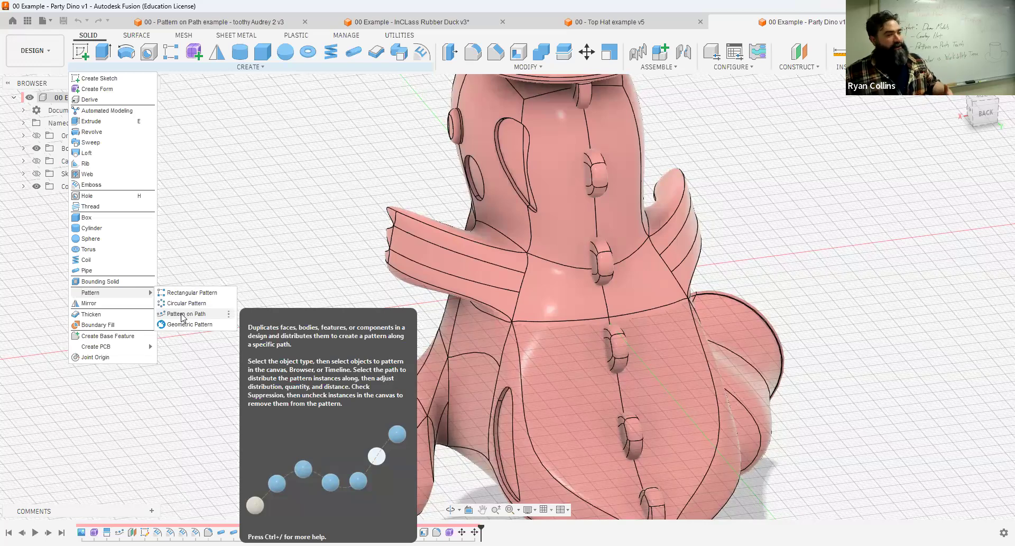
{"action": "left_click", "coordinate": [238, 205]}
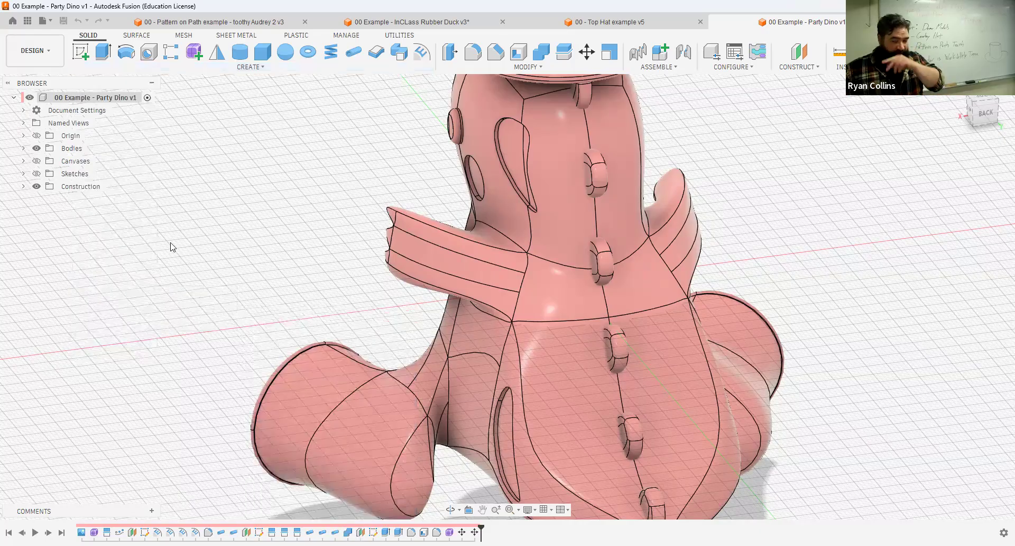
Switch to the toothy Audrey 2 design and examine the teeth and the edge along the upper lip.
{"action": "left_click", "coordinate": [239, 24]}
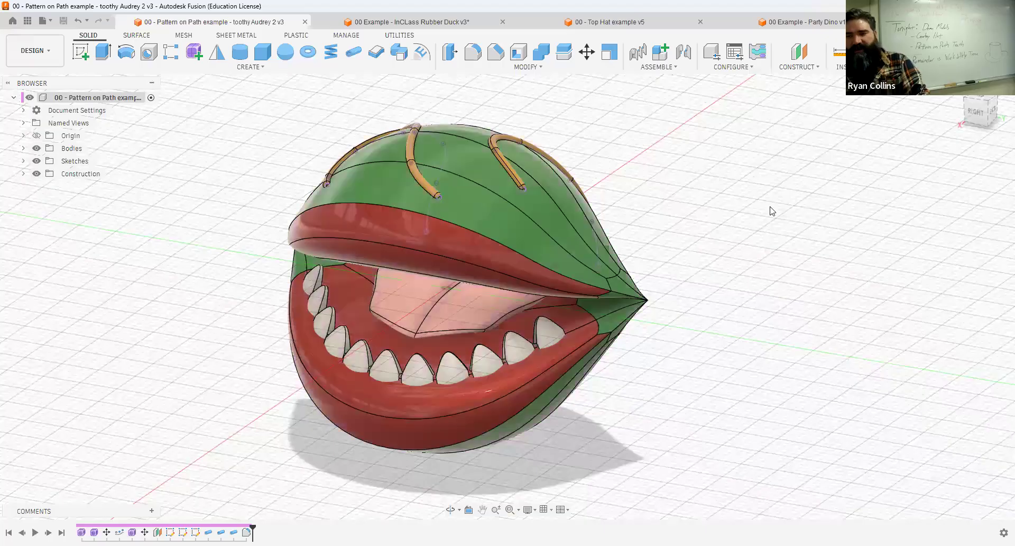
{"action": "middle_click_drag", "start_coordinate": [744, 268], "coordinate": [821, 280], "text": "shift"}
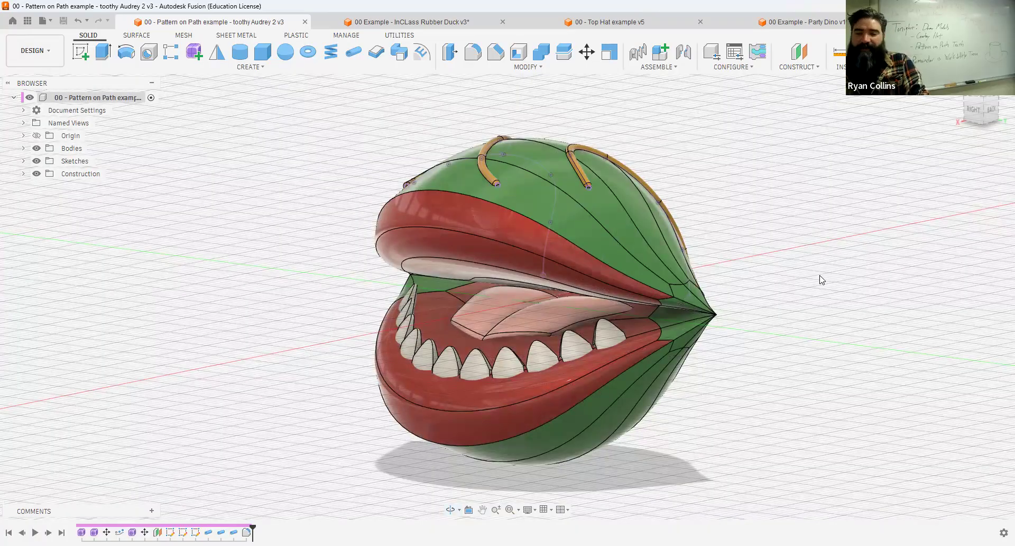
{"action": "middle_click_drag", "start_coordinate": [348, 309], "coordinate": [752, 333], "text": "shift"}
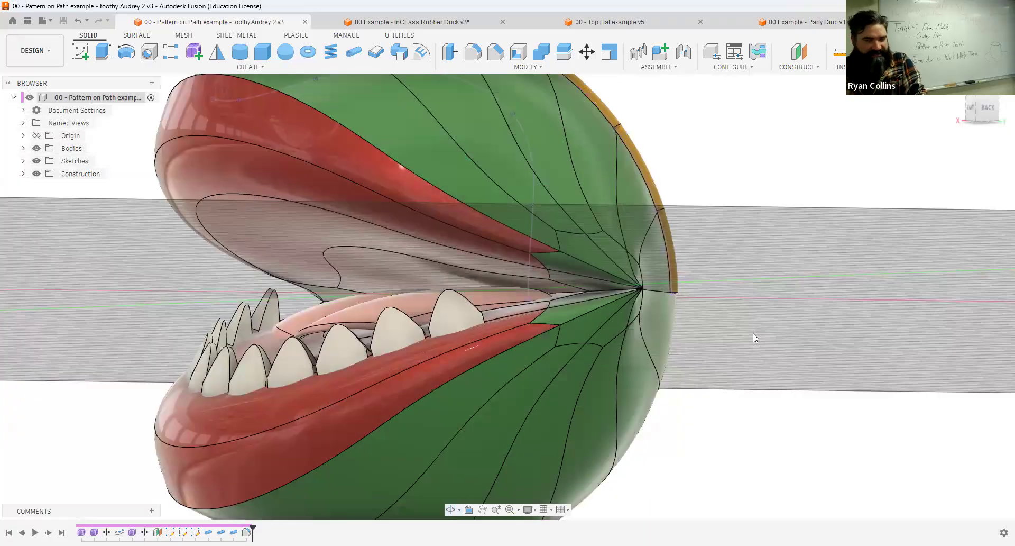
{"action": "scroll", "coordinate": [263, 202], "scroll_direction": "down", "scroll_amount": 3}
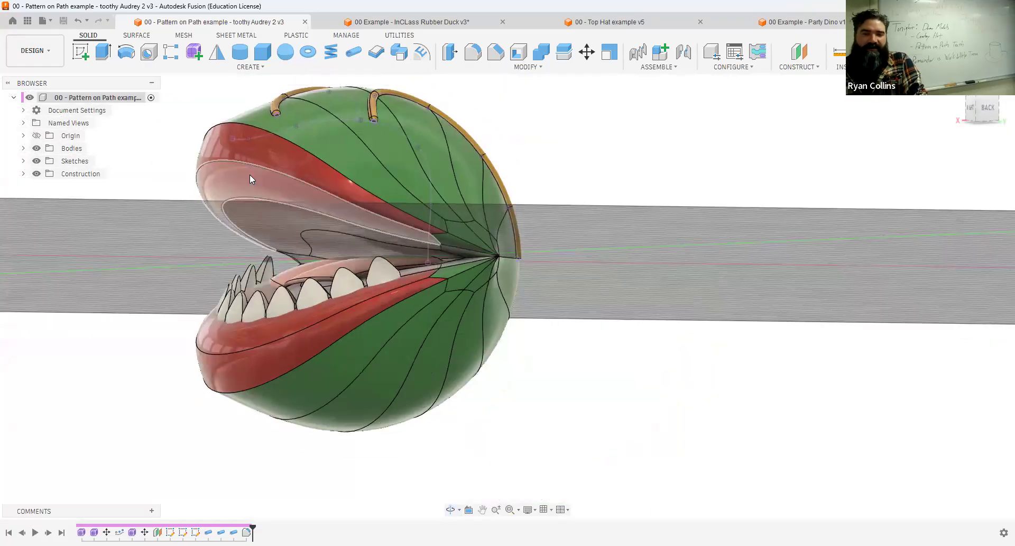
{"action": "left_click", "coordinate": [244, 163]}
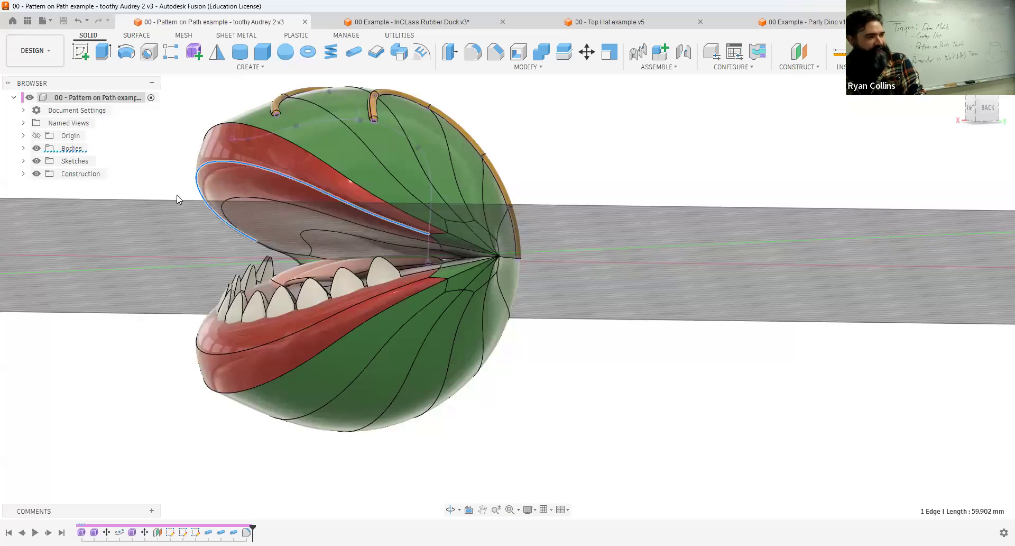
{"action": "left_click", "coordinate": [177, 238]}
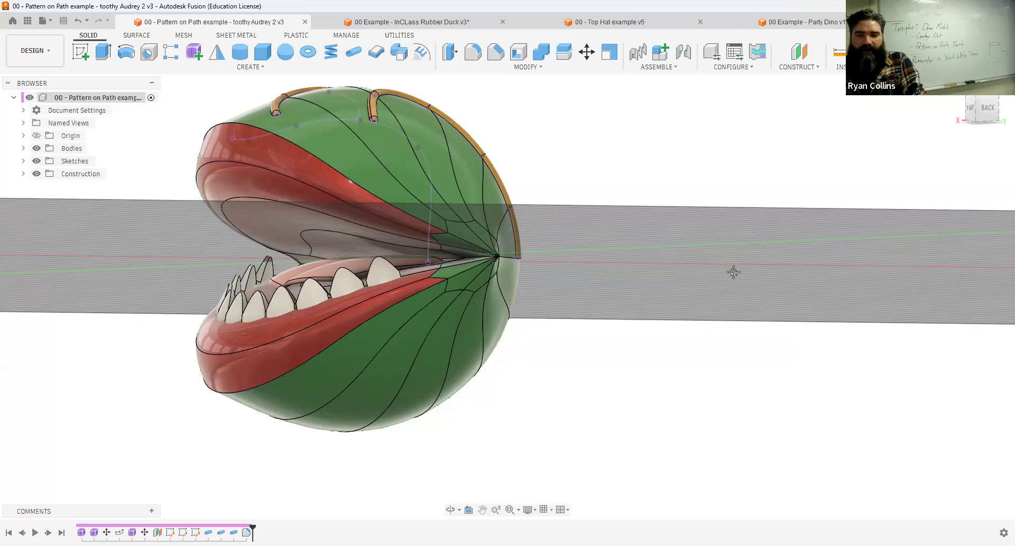
{"action": "middle_click_drag", "start_coordinate": [734, 272], "coordinate": [834, 261]}
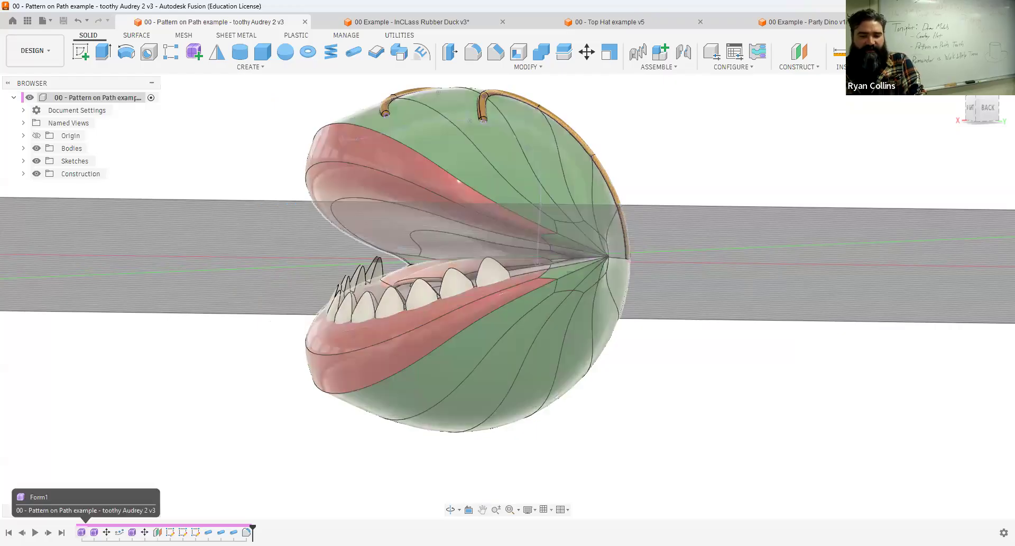
Open the head's original form for editing to examine its T-spline shape, finish the form and inspect the vines.
{"action": "right_click", "coordinate": [81, 532]}
{"action": "left_click", "coordinate": [122, 430]}
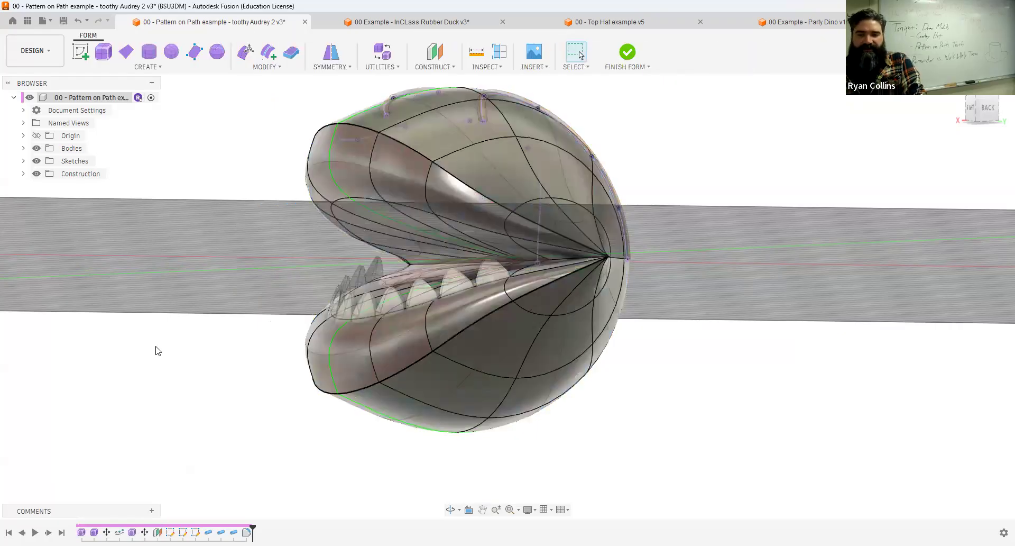
{"action": "middle_click_drag", "start_coordinate": [228, 357], "coordinate": [145, 356], "text": "shift"}
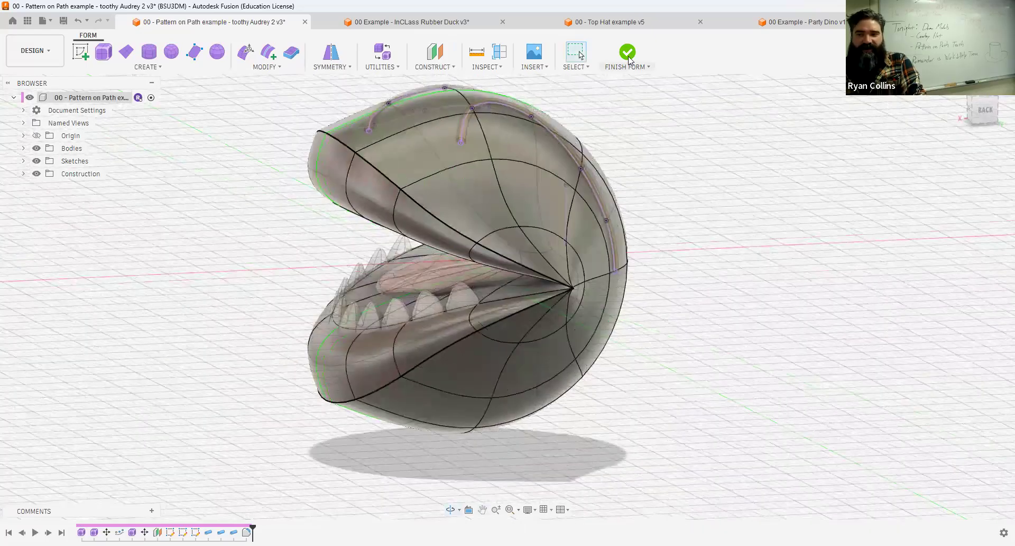
{"action": "left_click", "coordinate": [627, 53]}
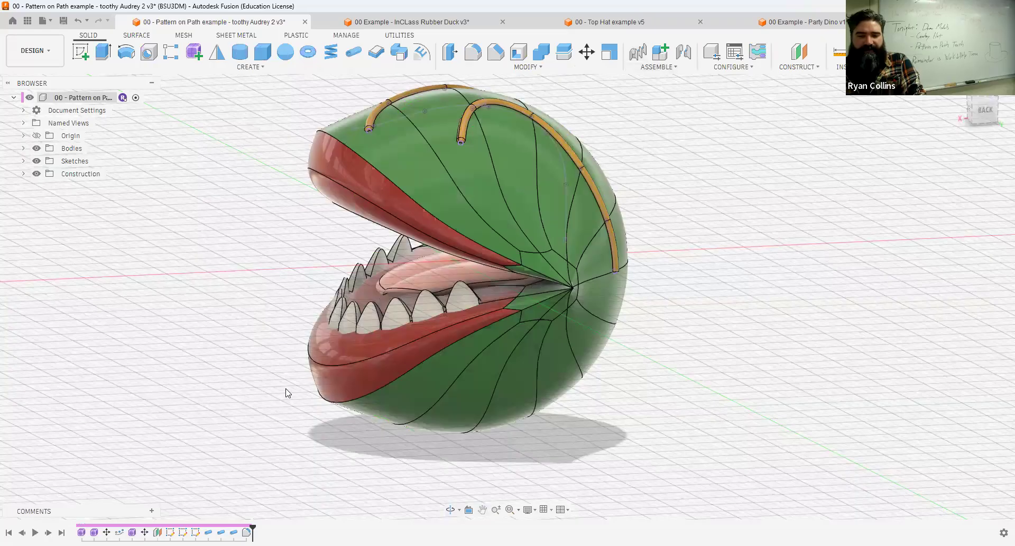
{"action": "middle_click_drag", "start_coordinate": [229, 328], "coordinate": [592, 204], "text": "shift"}
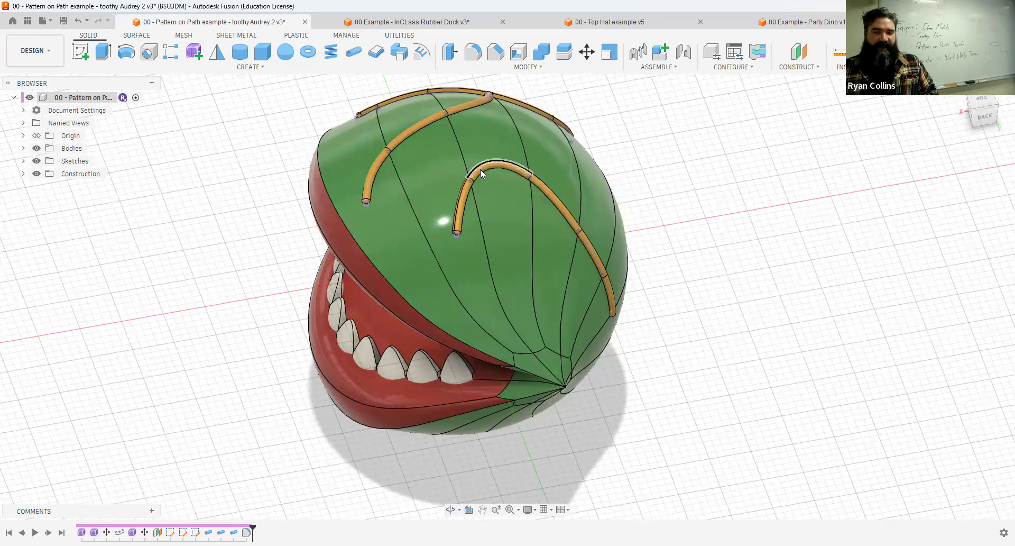
{"action": "middle_click_drag", "start_coordinate": [584, 250], "coordinate": [761, 259], "text": "shift"}
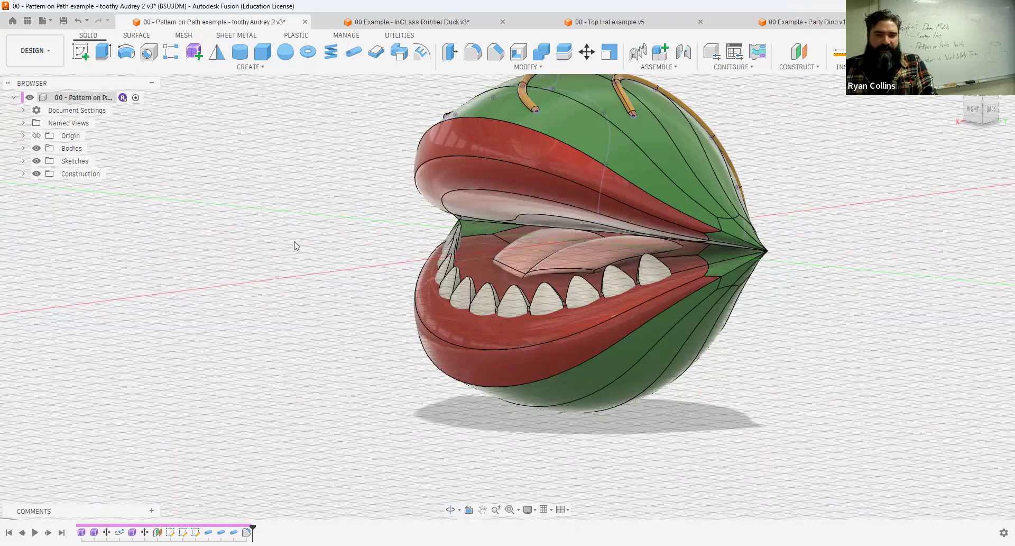
Create a new form in the toothy Audrey 2 design.
{"action": "left_click", "coordinate": [194, 52]}
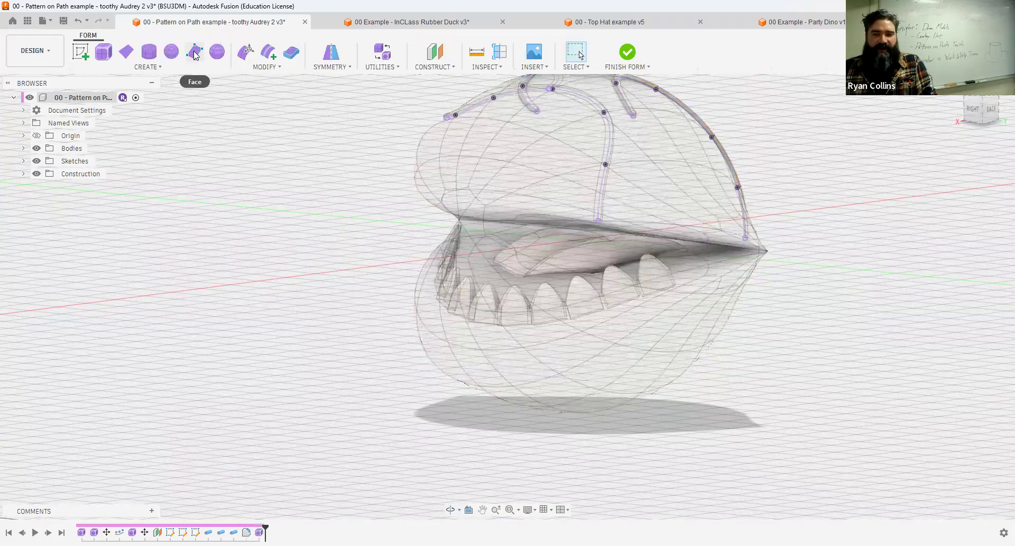
{"action": "middle_click_drag", "start_coordinate": [351, 199], "coordinate": [304, 204], "text": "shift"}
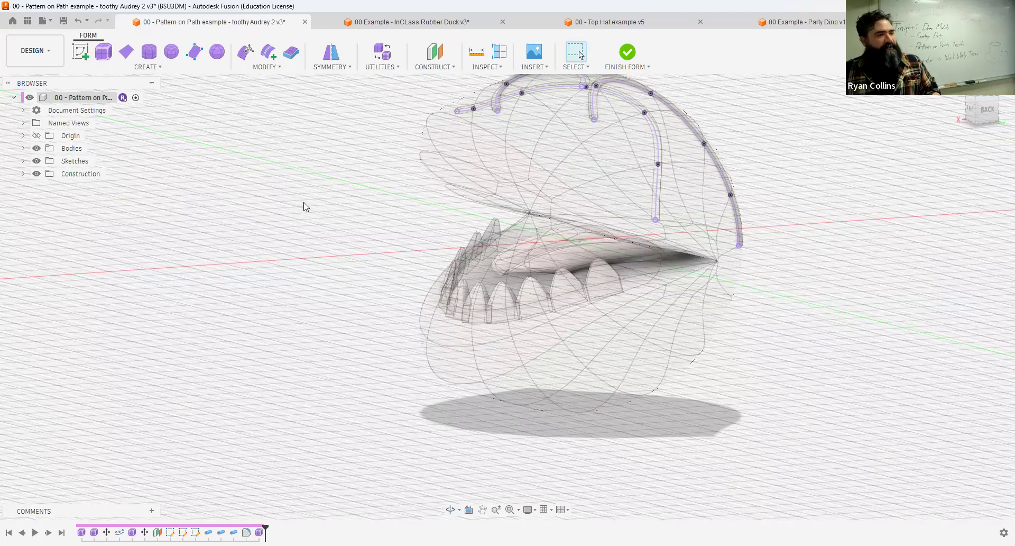
{"action": "middle_click_drag", "start_coordinate": [281, 186], "coordinate": [344, 192], "text": "shift"}
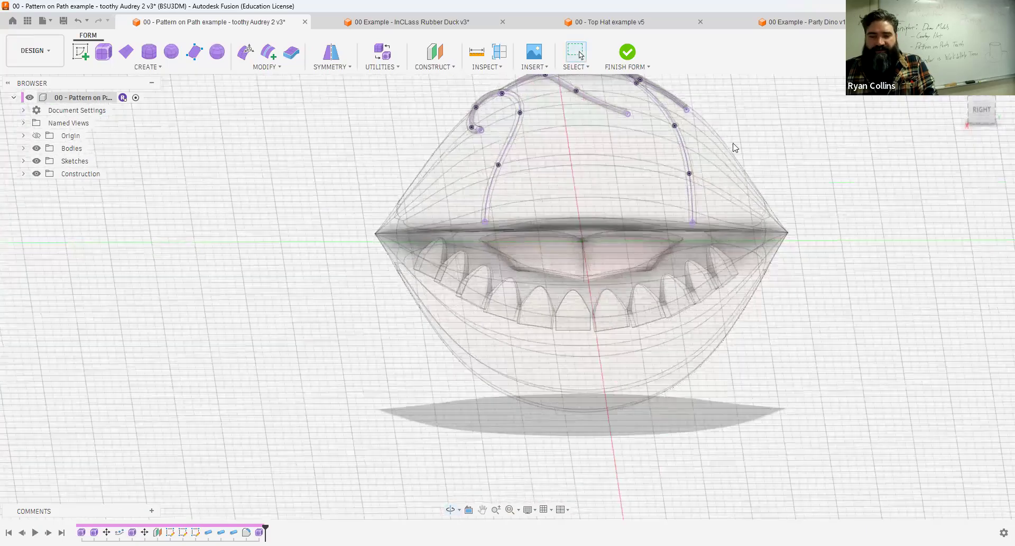
Place a centred 4 × 4 mm form plane facing the right view, on the vertical axis above the mouth.
{"action": "left_click", "coordinate": [978, 111]}
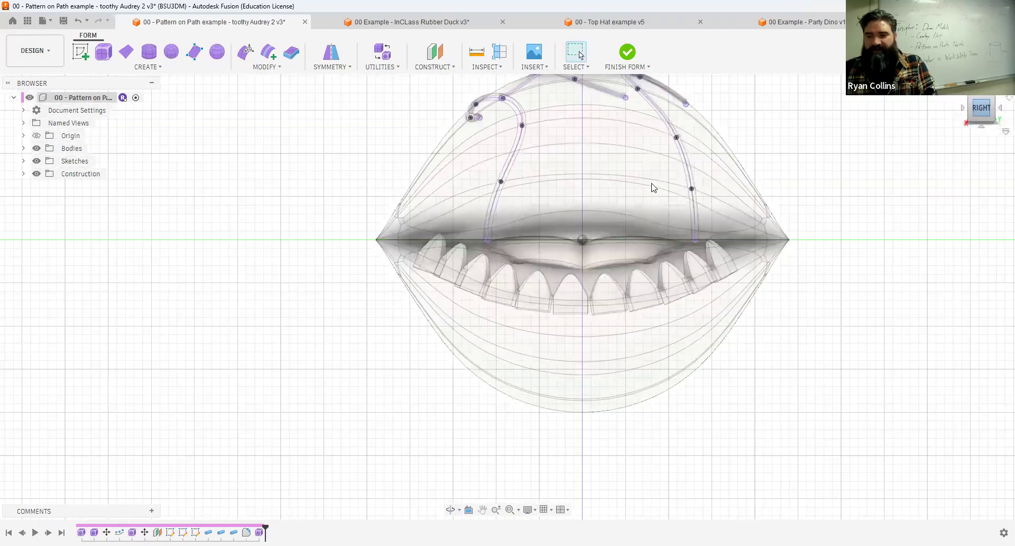
{"action": "middle_click_drag", "start_coordinate": [724, 198], "coordinate": [626, 236]}
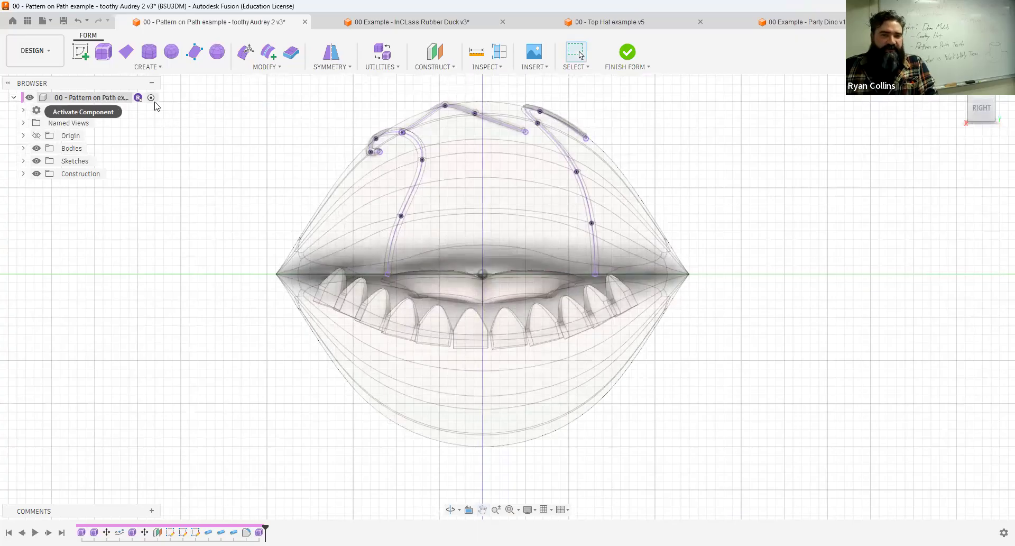
{"action": "left_click", "coordinate": [126, 51]}
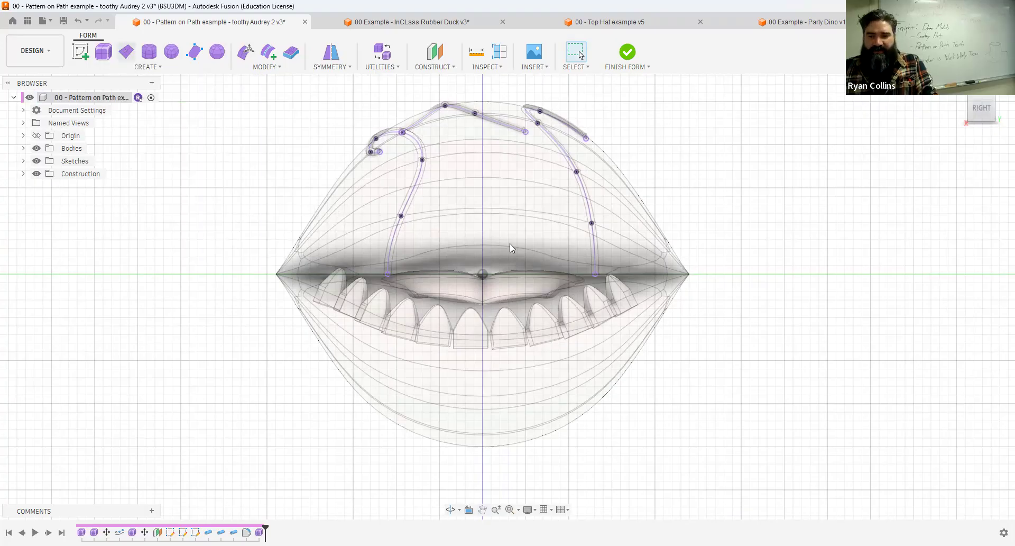
{"action": "left_click", "coordinate": [497, 214]}
{"action": "type", "text": "4"}
{"action": "key", "text": "Tab"}
{"action": "type", "text": "4"}
{"action": "key", "text": "Return"}
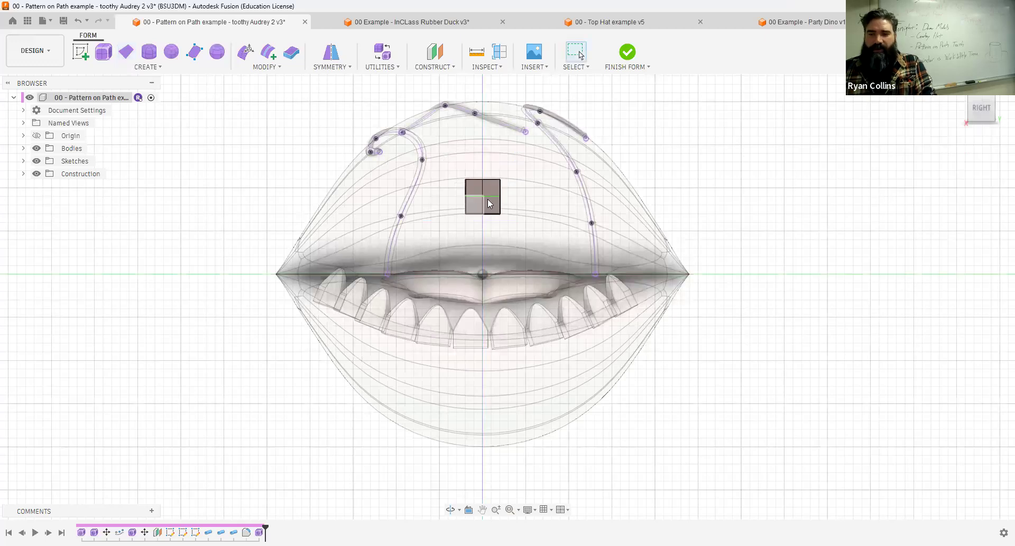
{"action": "scroll", "coordinate": [487, 198], "scroll_direction": "up", "scroll_amount": 5}
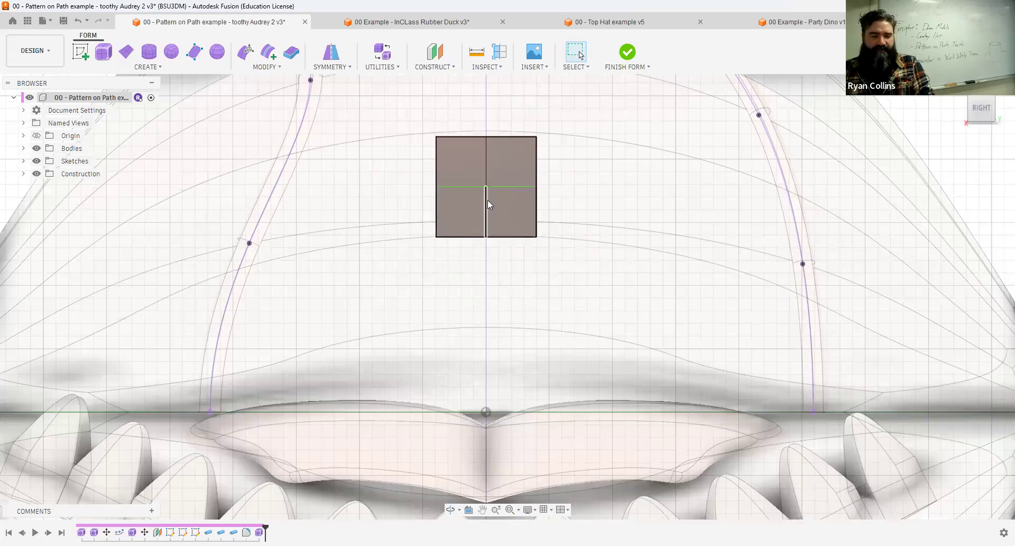
{"action": "left_click", "coordinate": [245, 62]}
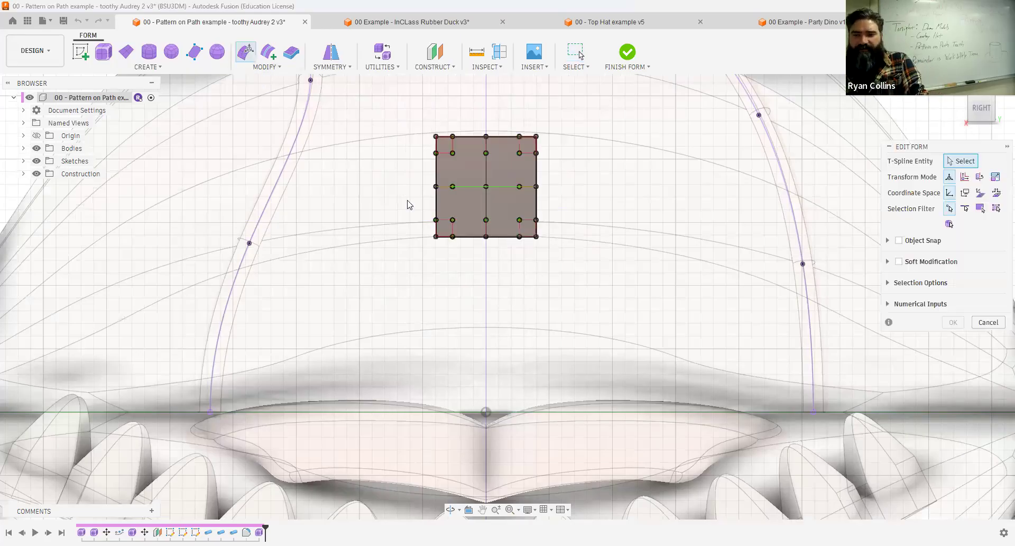
{"action": "left_click", "coordinate": [485, 221]}
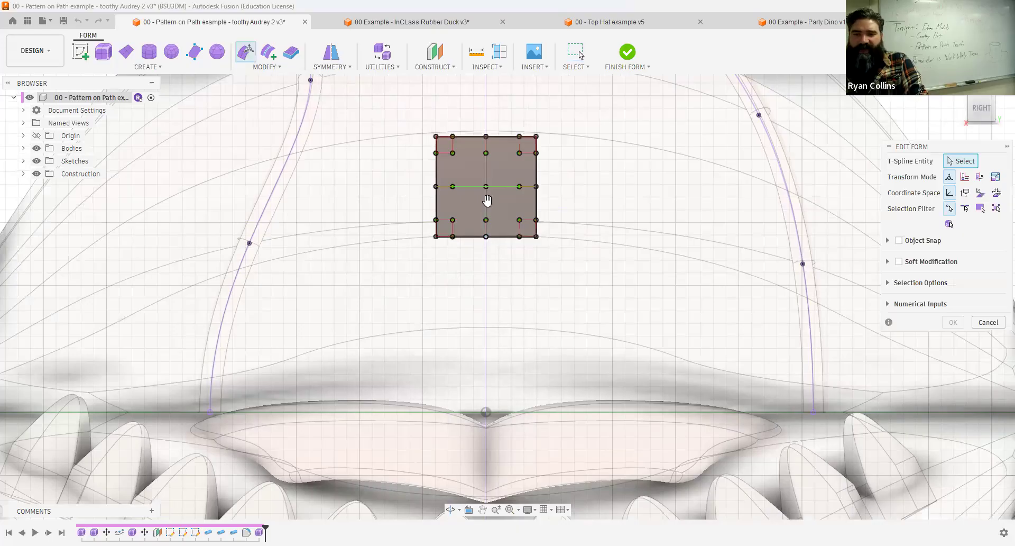
{"action": "left_click_drag", "start_coordinate": [487, 246], "coordinate": [486, 258]}
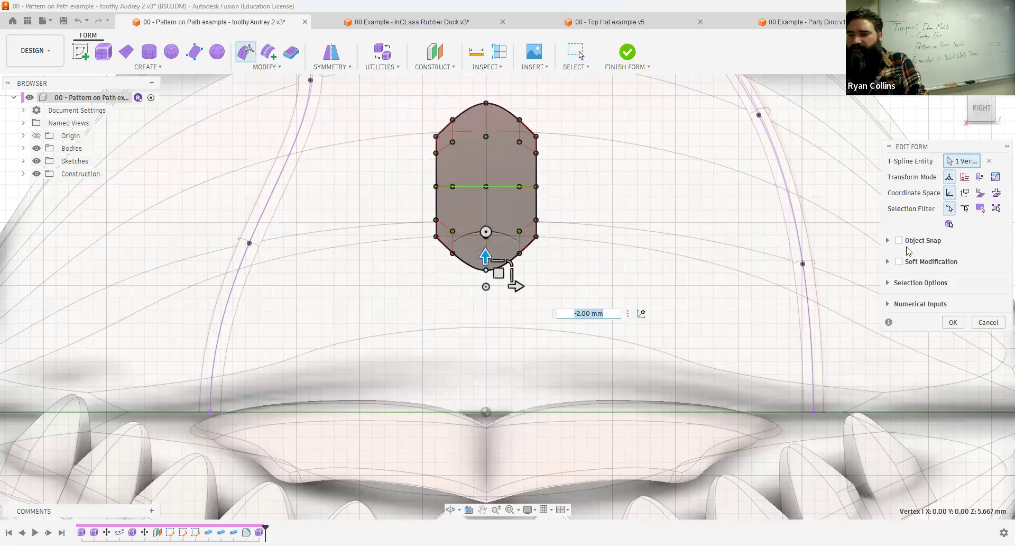
{"action": "left_click", "coordinate": [987, 322]}
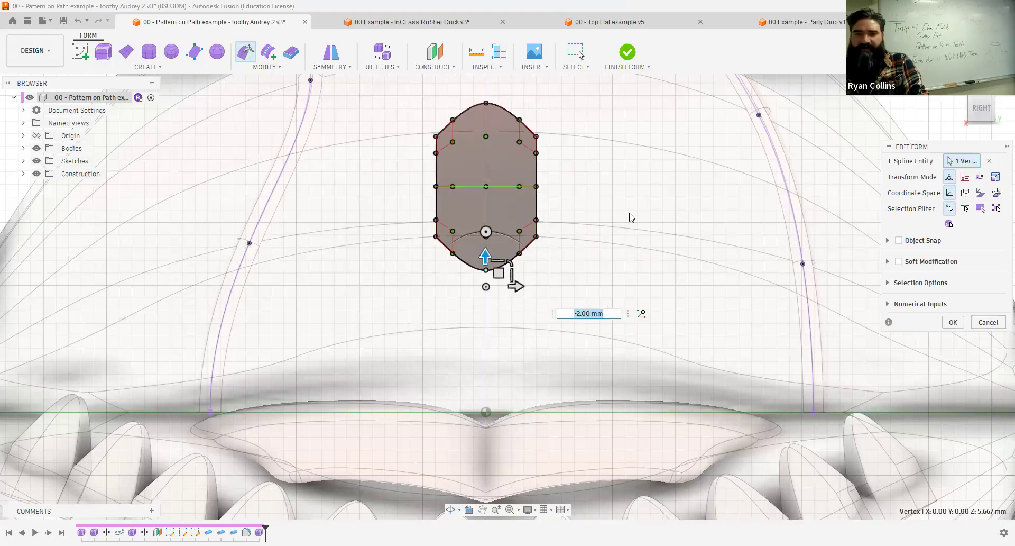
Clear the plane's existing symmetry and apply an internal mirror between its two upper faces, across the vertical centre line.
{"action": "left_click", "coordinate": [331, 62]}
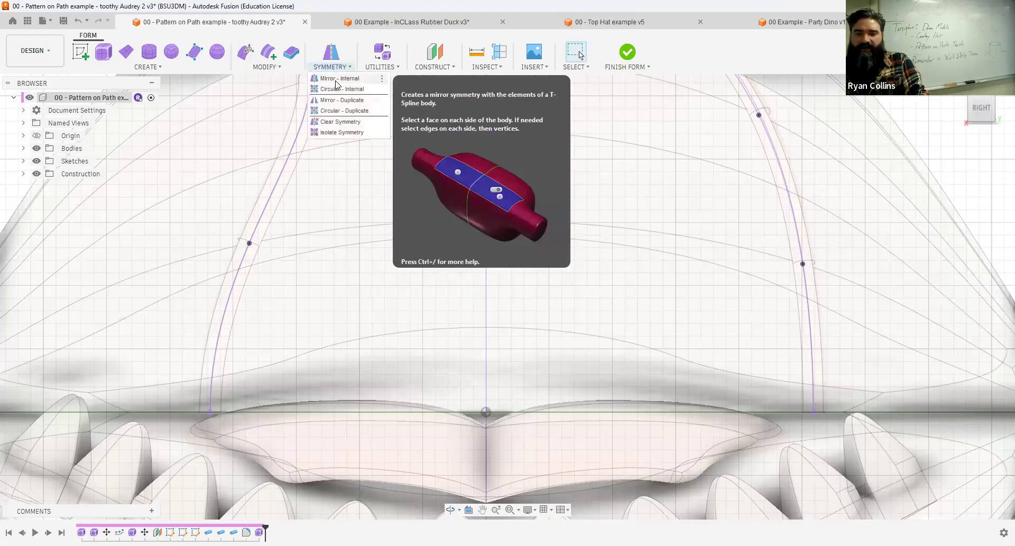
{"action": "left_click", "coordinate": [953, 183]}
{"action": "left_click", "coordinate": [331, 53]}
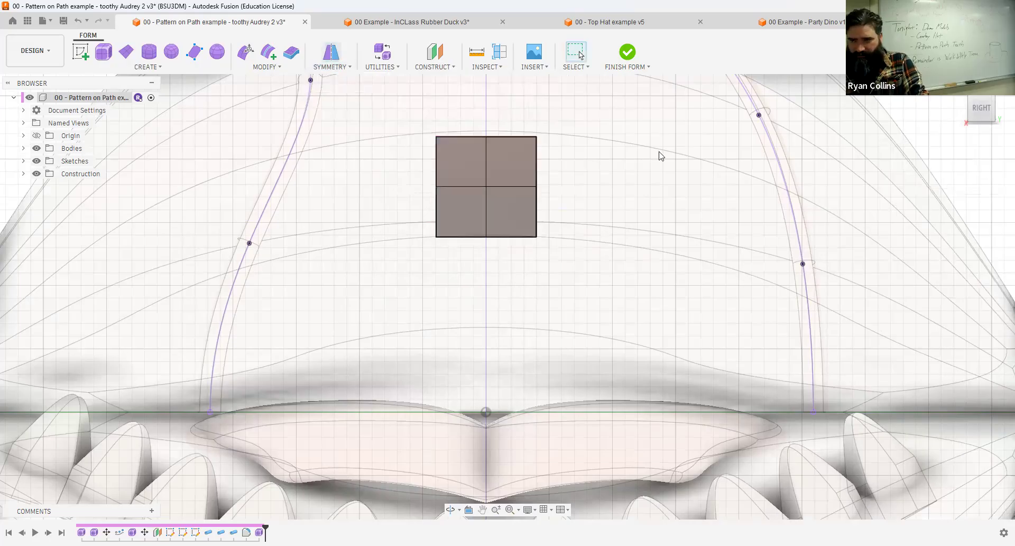
{"action": "left_click", "coordinate": [507, 156]}
{"action": "left_click", "coordinate": [954, 182]}
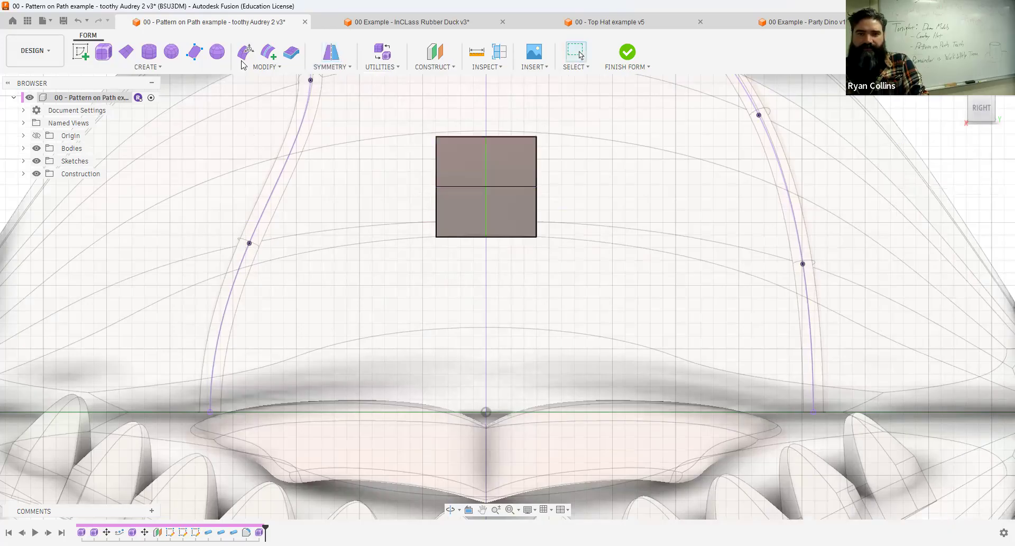
Edit the form plane, pulling its bottom centre vertex down 2 mm and lowering the top rows of control points 1 mm.
{"action": "left_click", "coordinate": [244, 54]}
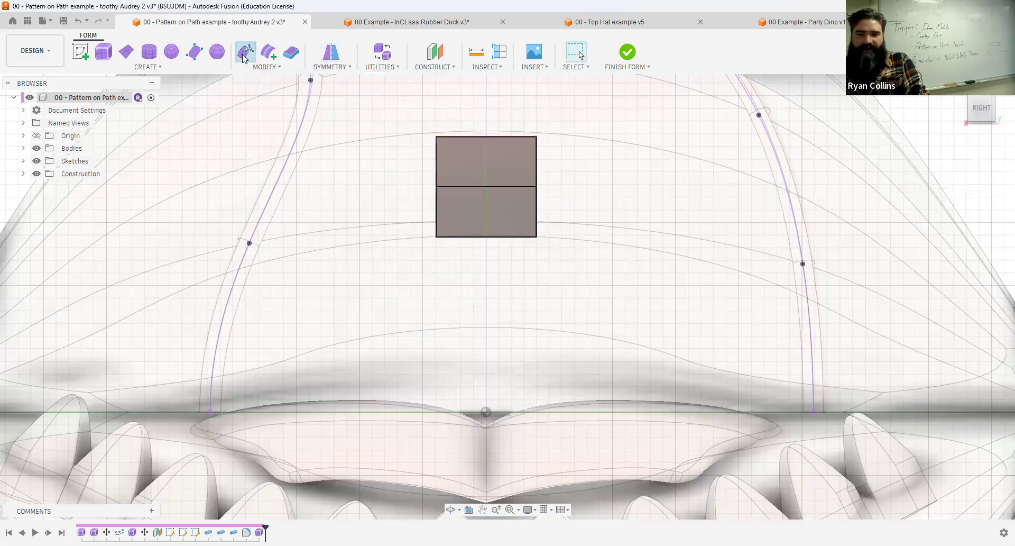
{"action": "left_click", "coordinate": [485, 237]}
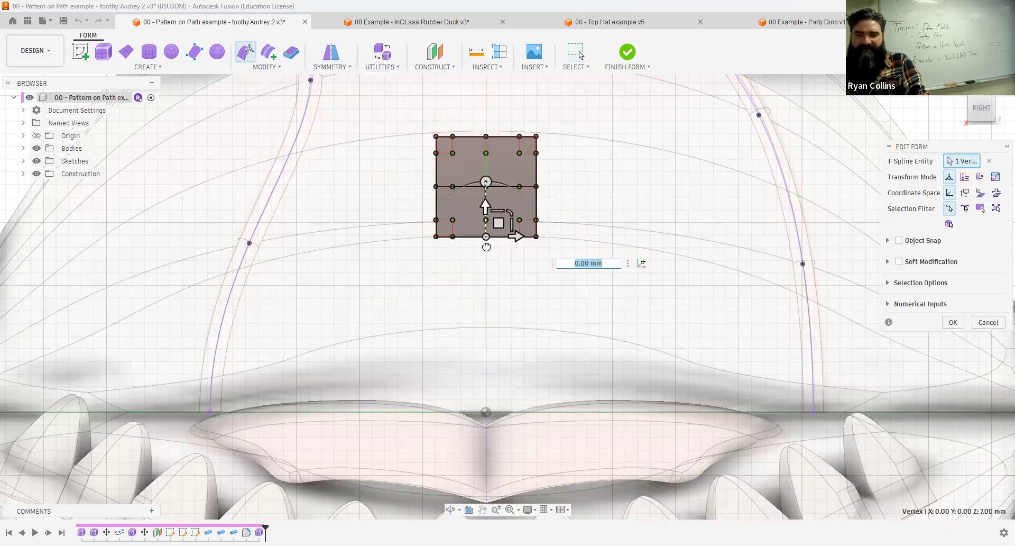
{"action": "left_click_drag", "start_coordinate": [485, 261], "coordinate": [486, 270]}
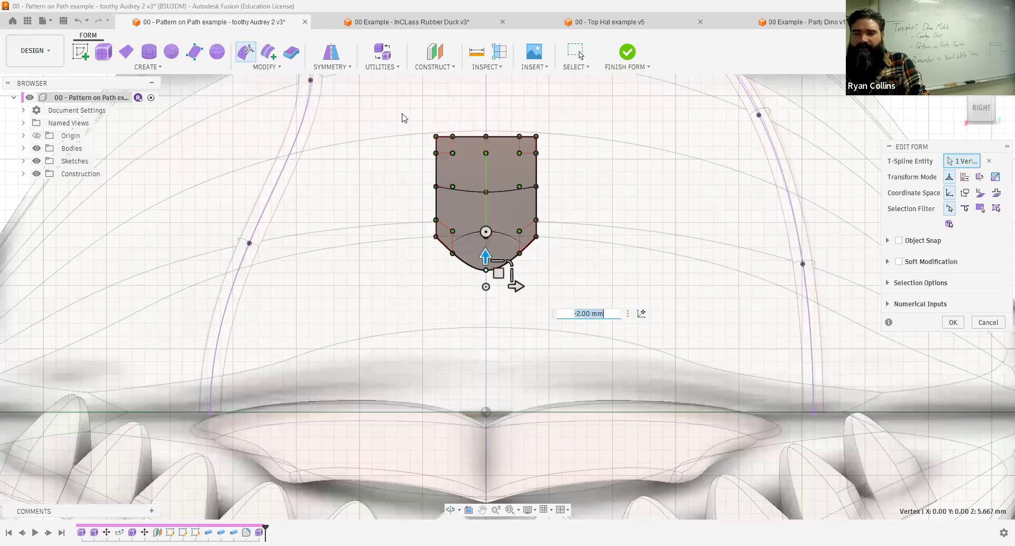
{"action": "left_click_drag", "start_coordinate": [589, 157], "coordinate": [589, 156]}
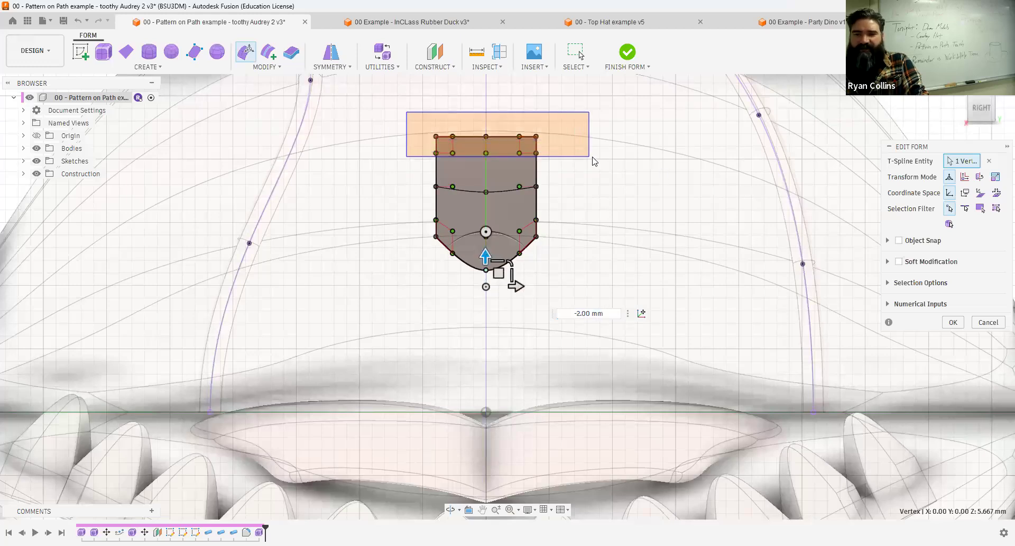
{"action": "mouse_move", "coordinate": [485, 135]}
{"action": "left_mouse_down"}
{"action": "mouse_move", "coordinate": [483, 155]}
{"action": "mouse_move", "coordinate": [483, 136]}
{"action": "left_mouse_up"}
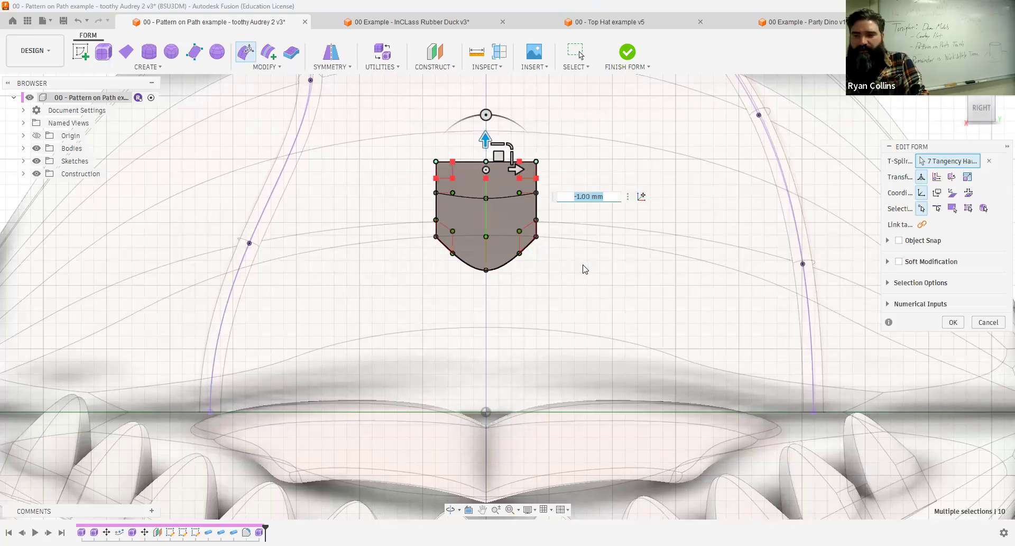
{"action": "left_click", "coordinate": [947, 322]}
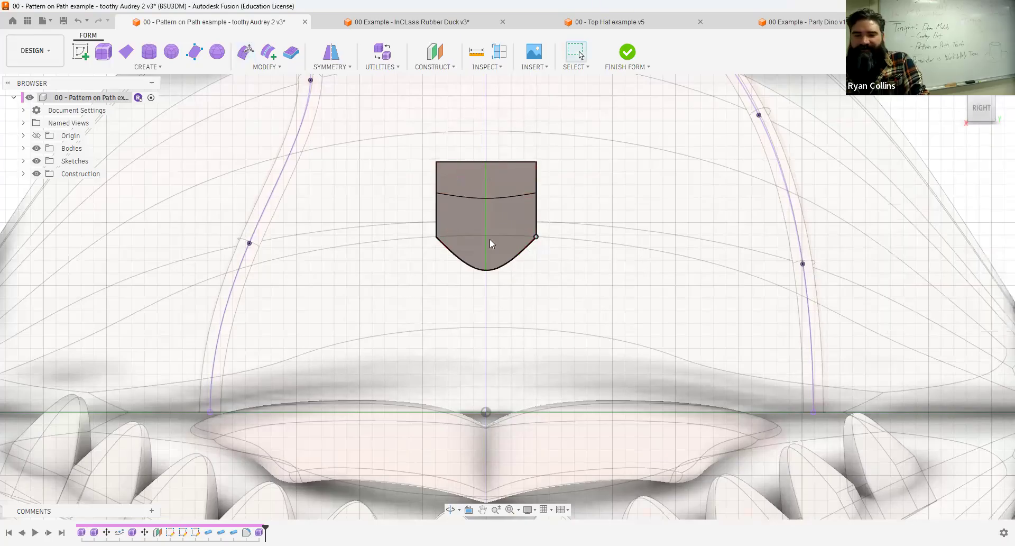
Delete one lower corner vertex of the mirrored tooth outline to taper both of its sides.
{"action": "scroll", "coordinate": [532, 251], "scroll_direction": "up", "scroll_amount": 5}
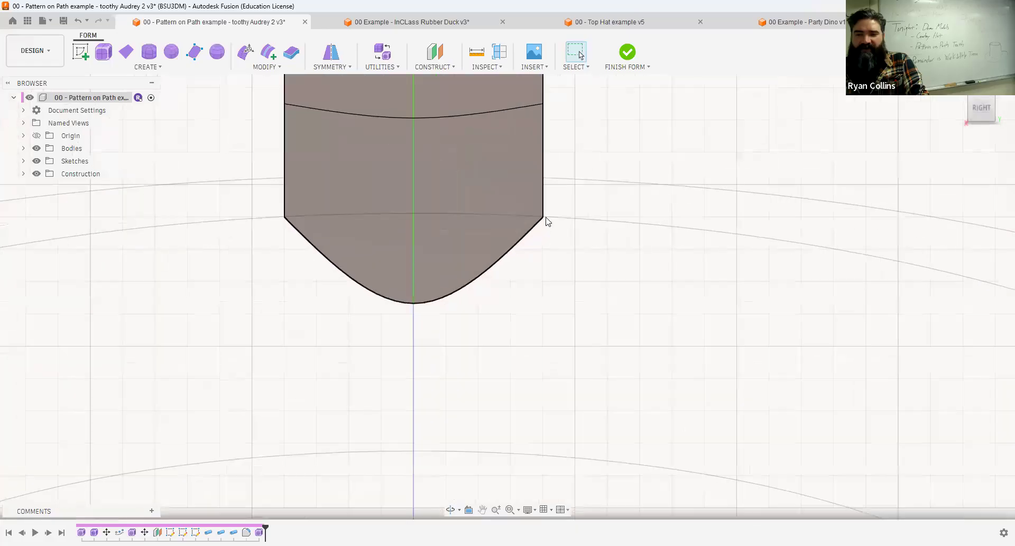
{"action": "left_click", "coordinate": [542, 217]}
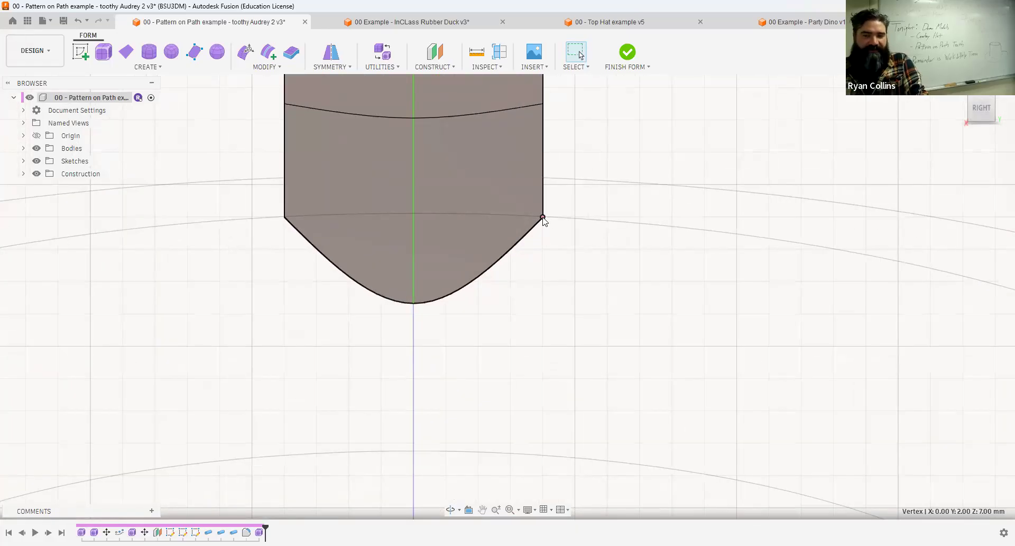
{"action": "key", "text": "Delete"}
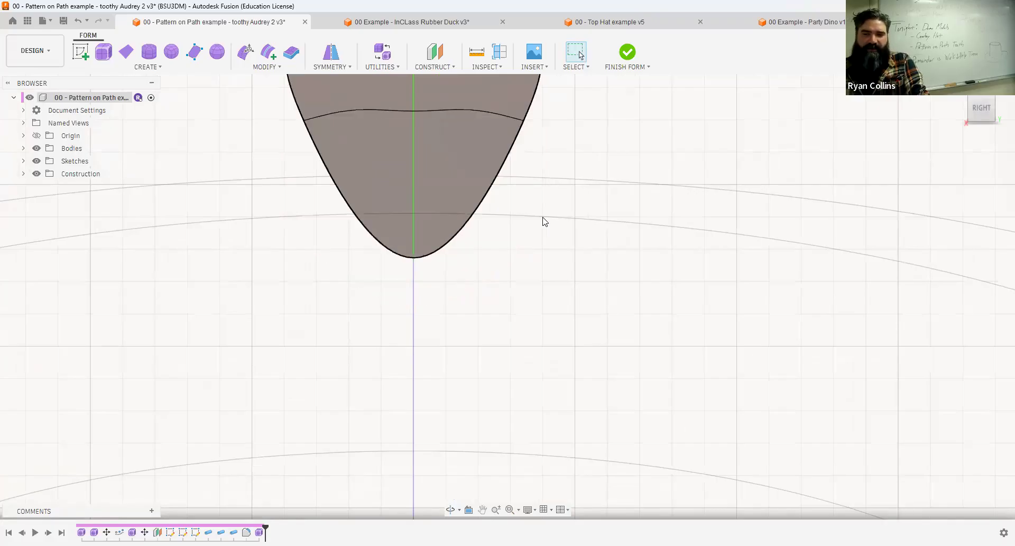
Thicken the tooth surface by 2 mm with the Soft thicken type and Normal direction.
{"action": "scroll", "coordinate": [543, 220], "scroll_direction": "down", "scroll_amount": 4}
{"action": "mouse_move", "coordinate": [542, 218]}
{"action": "middle_mouse_down", "text": "shift"}
{"action": "mouse_move", "coordinate": [570, 218]}
{"action": "mouse_move", "coordinate": [555, 229]}
{"action": "middle_mouse_up", "text": "shift"}
{"action": "left_click", "coordinate": [982, 110]}
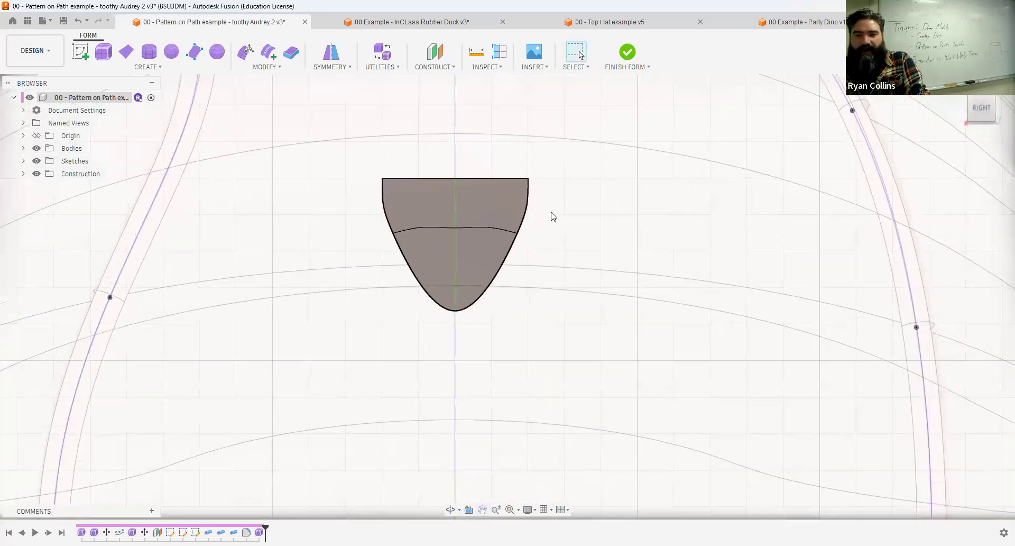
{"action": "middle_click_drag", "start_coordinate": [550, 211], "coordinate": [454, 335], "text": "shift"}
{"action": "left_click", "coordinate": [897, 205]}
{"action": "left_click", "coordinate": [455, 331]}
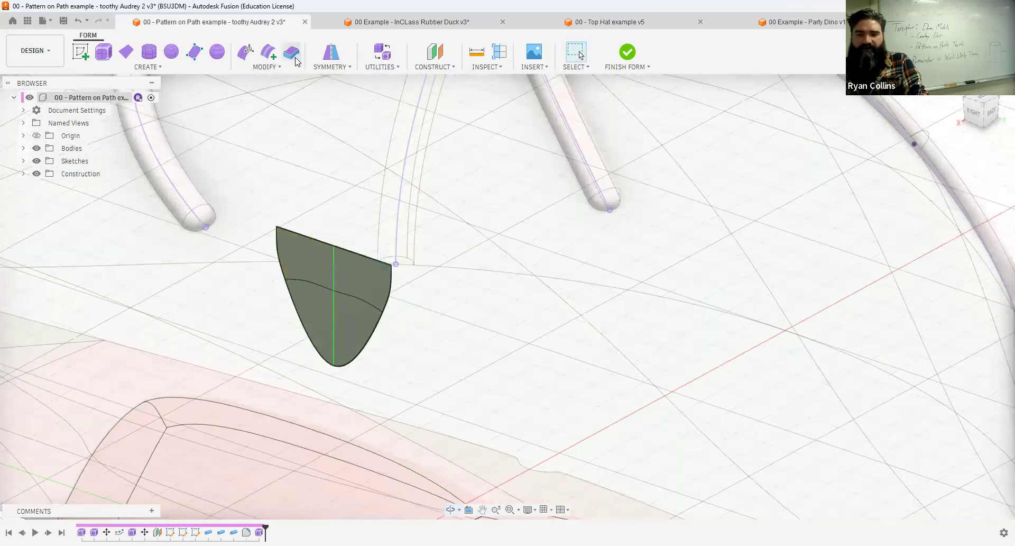
{"action": "left_click", "coordinate": [367, 319]}
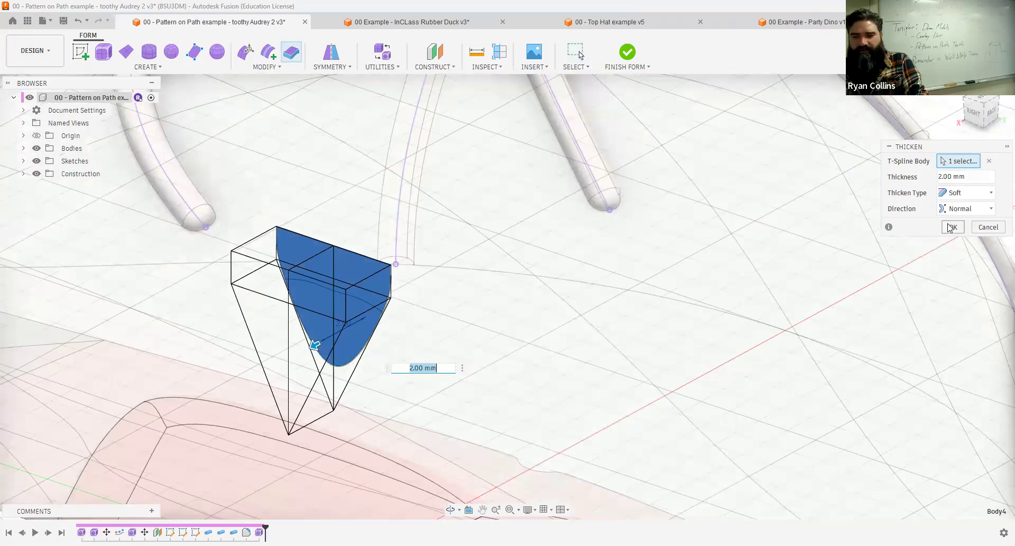
{"action": "key", "text": "Return"}
Crease the short edge across the thickness at the tooth's lower tip to give it a sharp point.
{"action": "middle_click_drag", "start_coordinate": [387, 304], "coordinate": [414, 332], "text": "shift"}
{"action": "middle_click_drag", "start_coordinate": [449, 287], "coordinate": [469, 156]}
{"action": "middle_click_drag", "start_coordinate": [492, 365], "coordinate": [532, 323]}
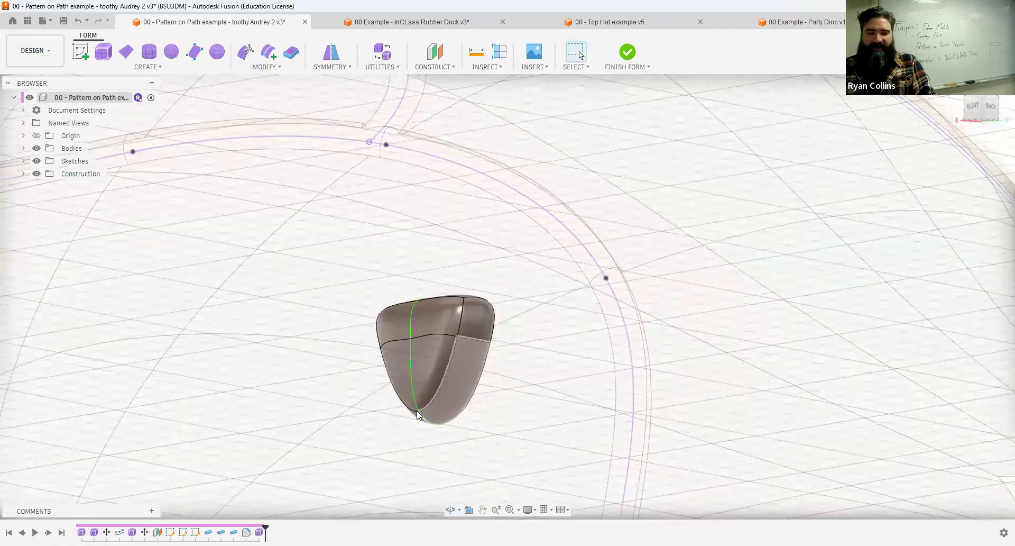
{"action": "scroll", "coordinate": [432, 420], "scroll_direction": "up", "scroll_amount": 6}
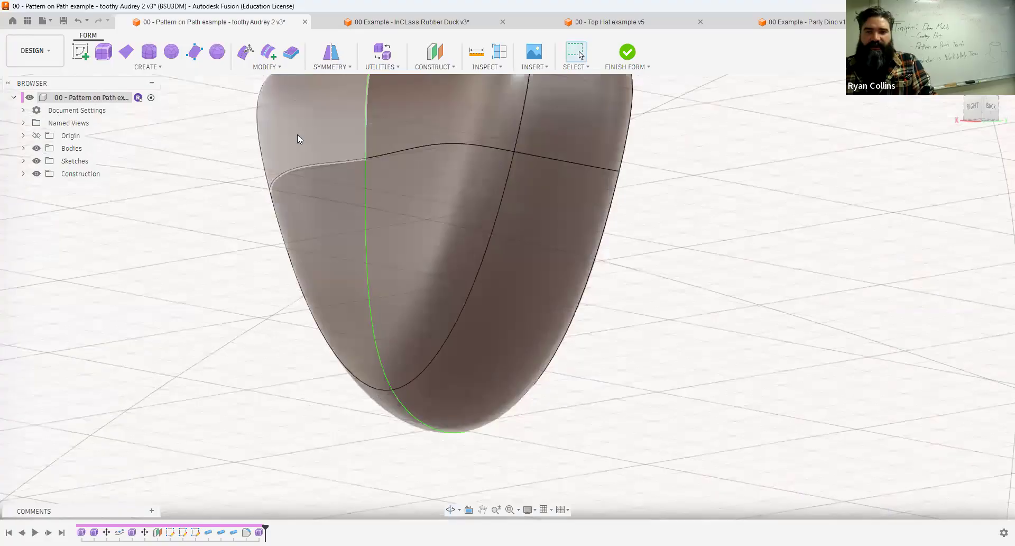
{"action": "left_click", "coordinate": [266, 67]}
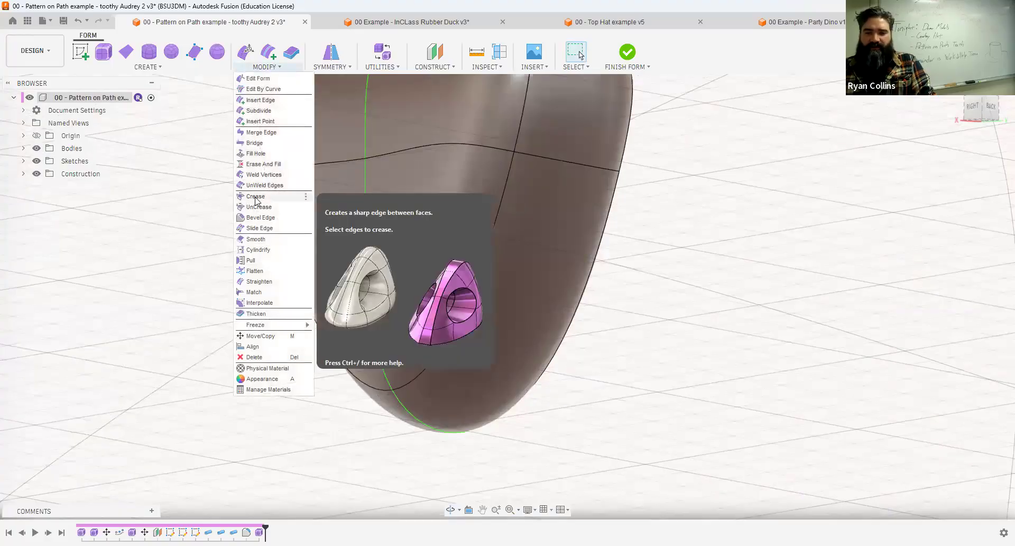
{"action": "left_click", "coordinate": [410, 413]}
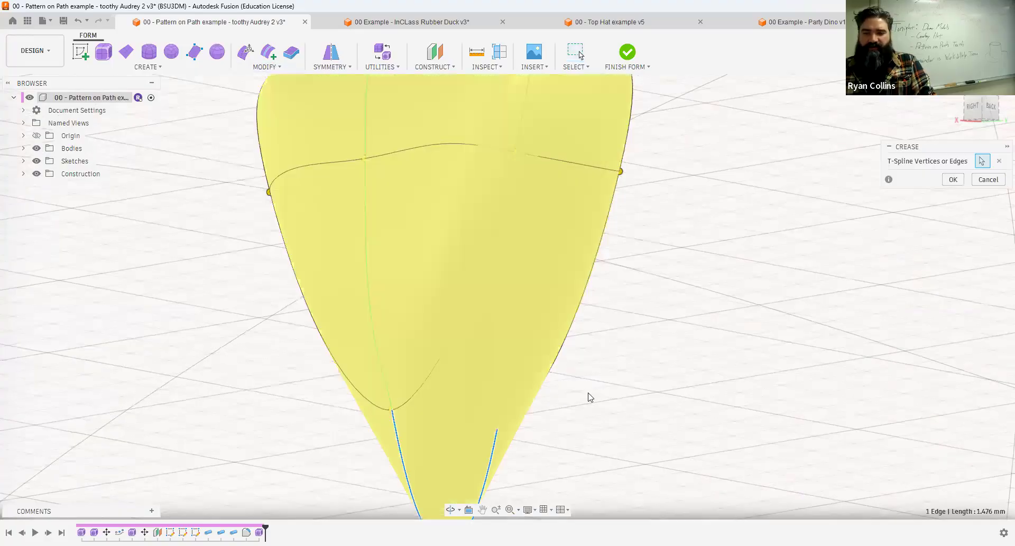
{"action": "middle_click_drag", "start_coordinate": [521, 295], "coordinate": [546, 260], "text": "shift"}
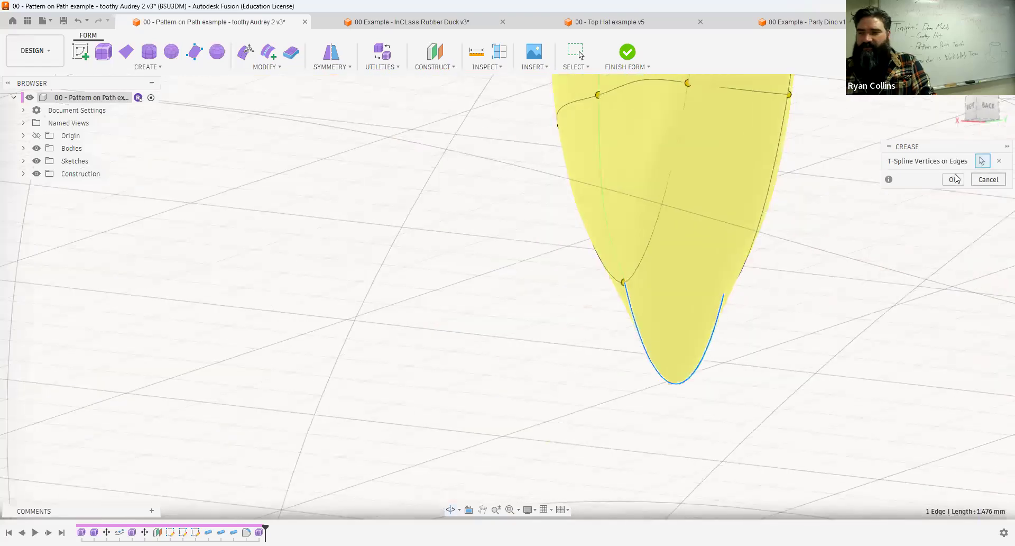
{"action": "scroll", "coordinate": [799, 276], "scroll_direction": "down", "scroll_amount": 5}
{"action": "mouse_move", "coordinate": [708, 256]}
{"action": "middle_mouse_down", "text": "shift"}
{"action": "mouse_move", "coordinate": [737, 256]}
{"action": "mouse_move", "coordinate": [713, 261]}
{"action": "middle_mouse_up", "text": "shift"}
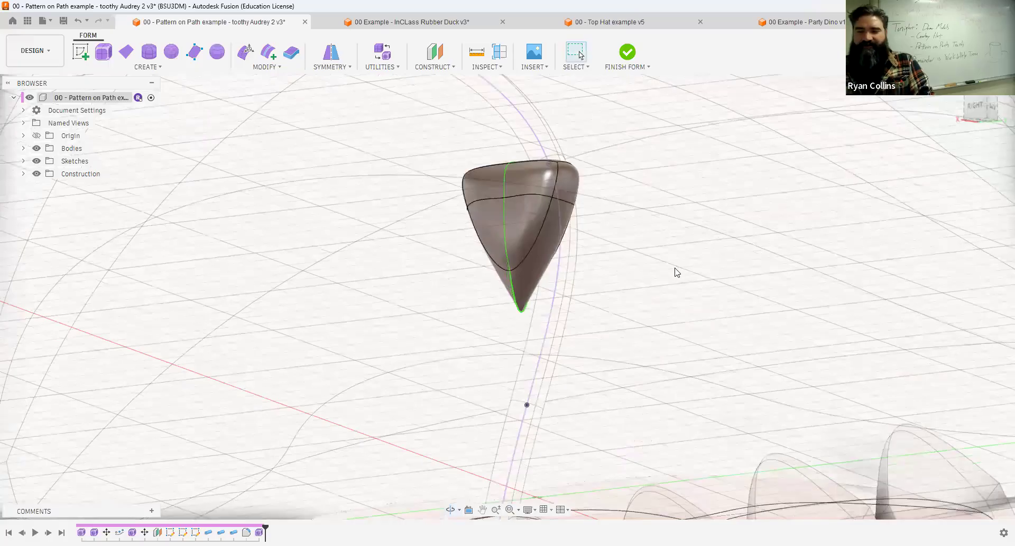
Finish the form and rename the new tooth body as Top Tooth.
{"action": "scroll", "coordinate": [674, 265], "scroll_direction": "down", "scroll_amount": 5}
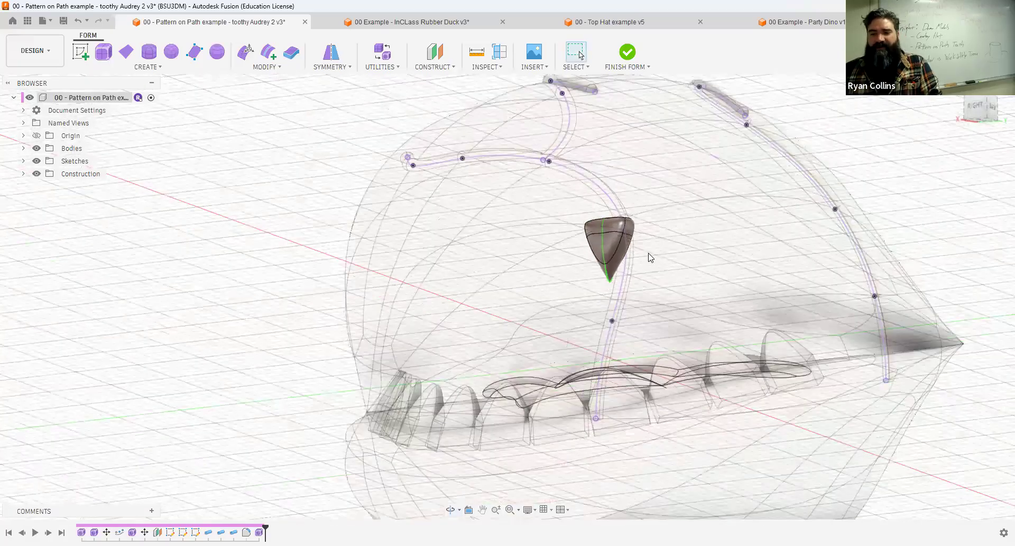
{"action": "left_click", "coordinate": [628, 52]}
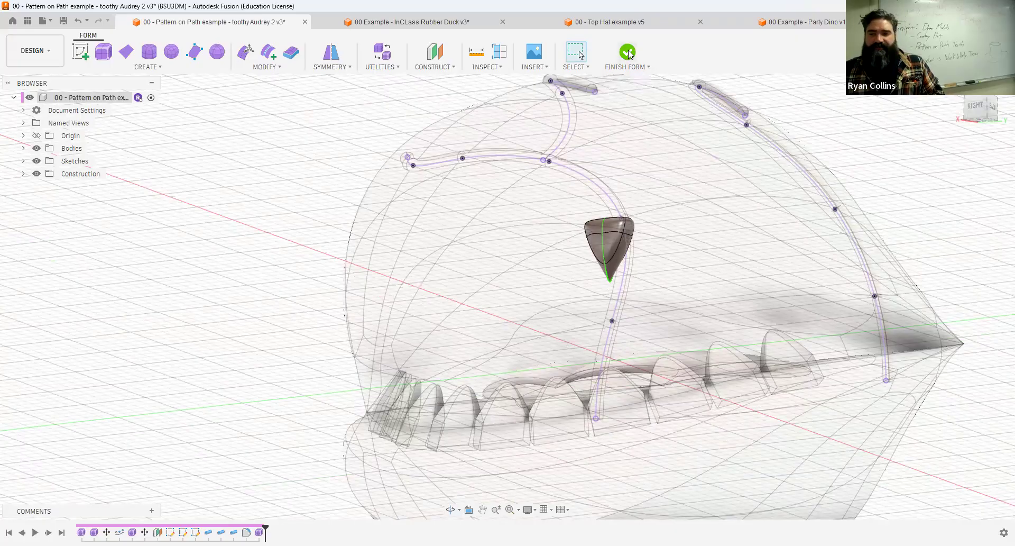
{"action": "left_click", "coordinate": [23, 149]}
{"action": "left_click", "coordinate": [80, 328]}
{"action": "type", "text": "T"}
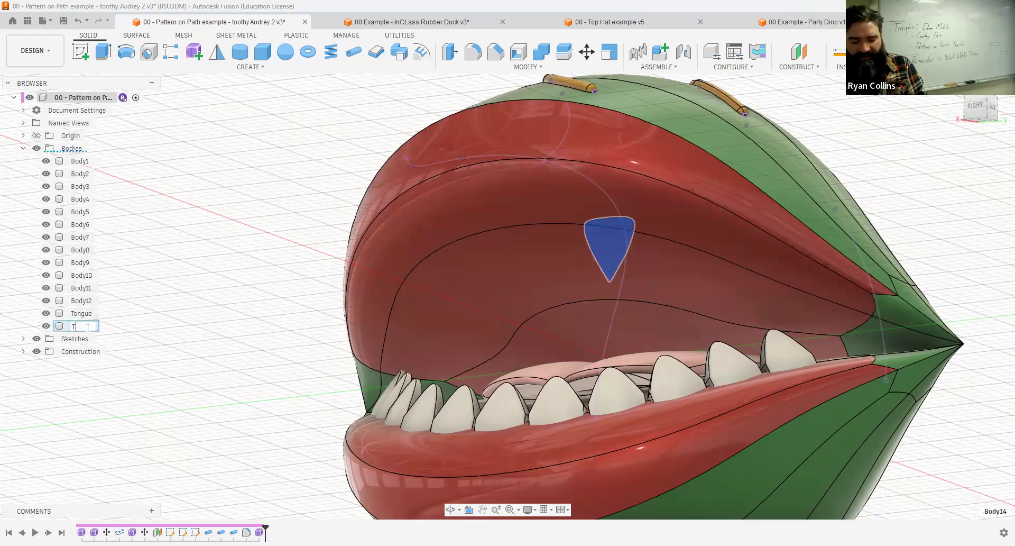
{"action": "type", "text": "op Tooth"}
{"action": "key", "text": "Return"}
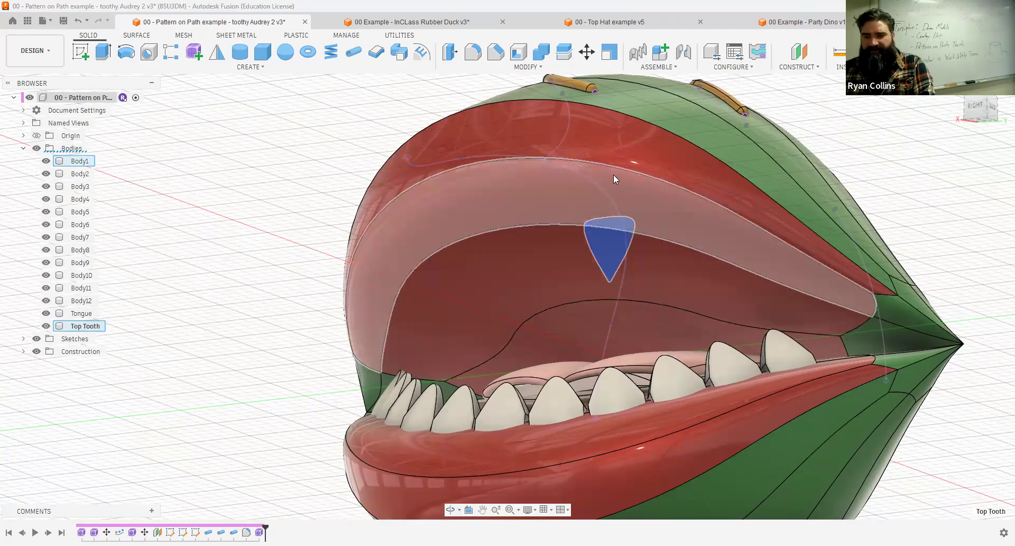
Move the Top Tooth body about 13 mm in X and -1.6 mm in Z to the upper lip, and tilt it 5 degrees about Y.
{"action": "key", "text": "m"}
{"action": "left_click", "coordinate": [990, 111]}
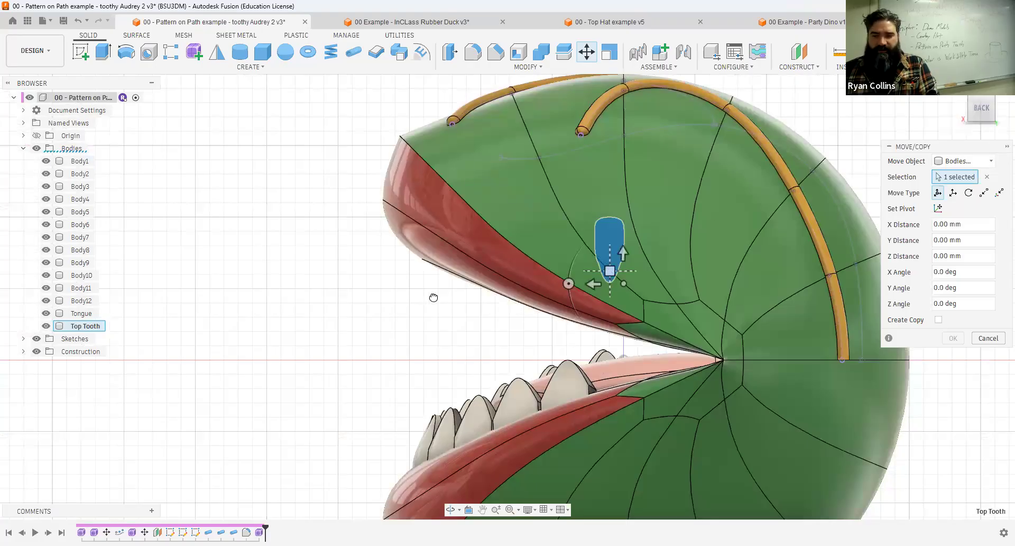
{"action": "middle_click_drag", "start_coordinate": [424, 328], "coordinate": [500, 253], "text": "shift"}
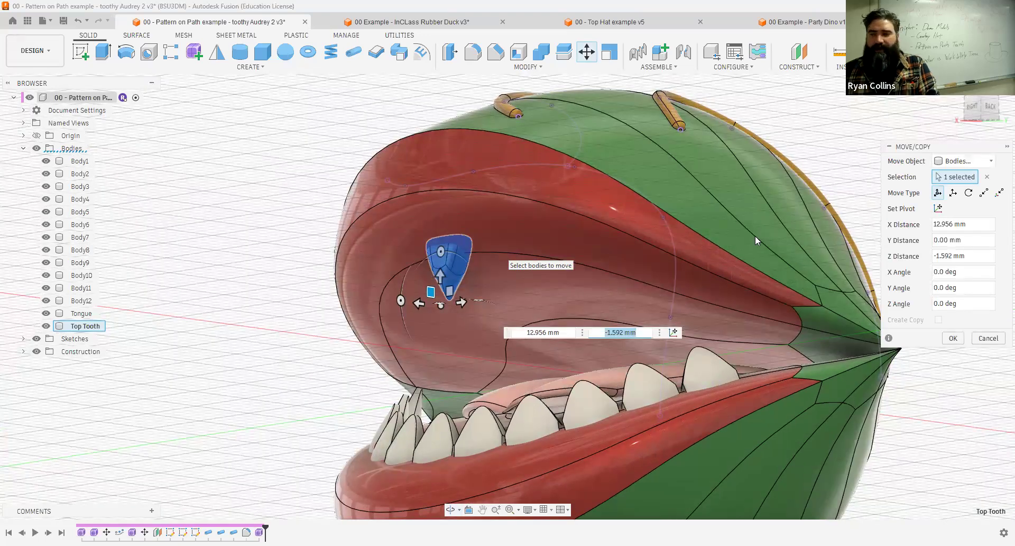
{"action": "left_click", "coordinate": [991, 107]}
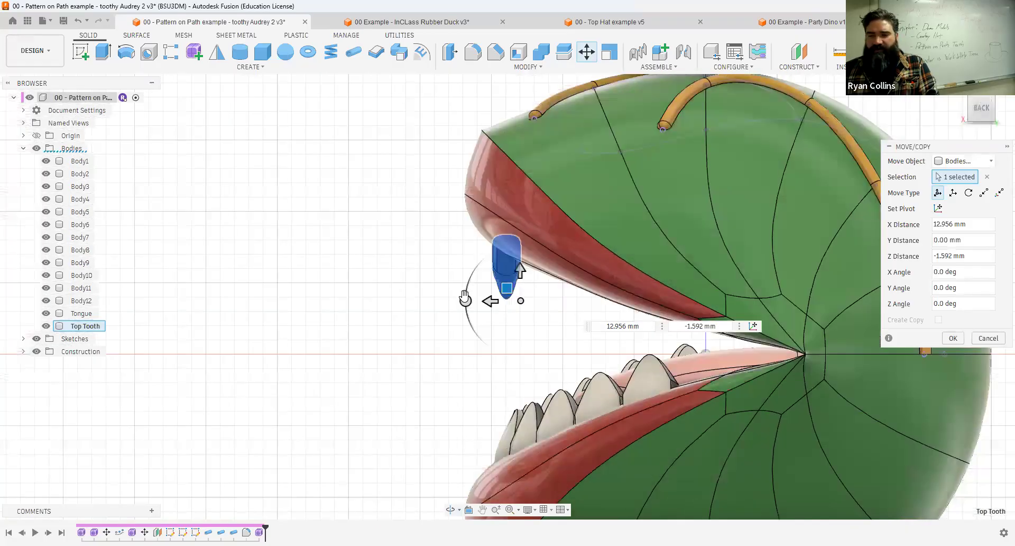
{"action": "mouse_move", "coordinate": [465, 298]}
{"action": "left_mouse_down"}
{"action": "mouse_move", "coordinate": [453, 287]}
{"action": "mouse_move", "coordinate": [466, 317]}
{"action": "mouse_move", "coordinate": [464, 283]}
{"action": "mouse_move", "coordinate": [462, 303]}
{"action": "left_mouse_up"}
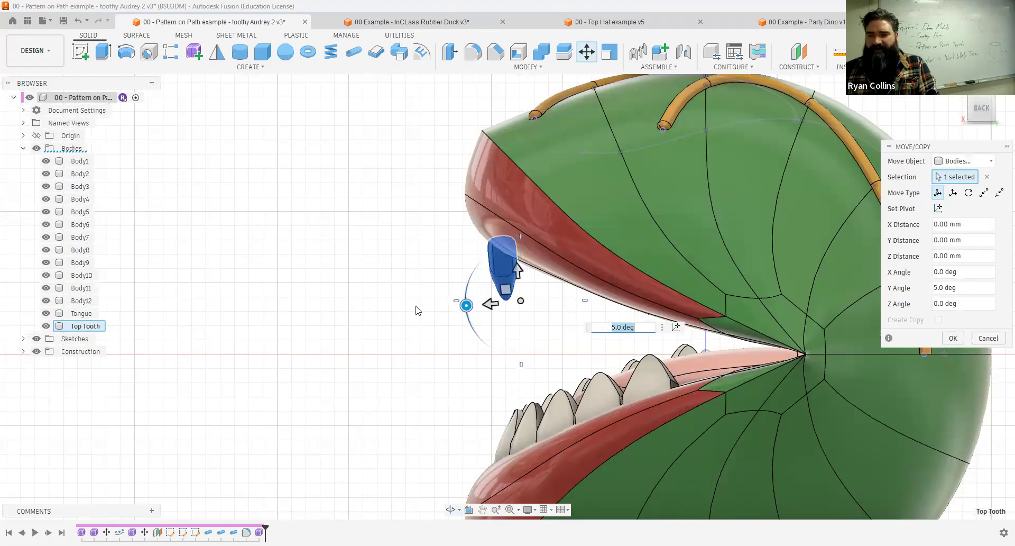
{"action": "middle_click_drag", "start_coordinate": [553, 243], "coordinate": [587, 253], "text": "shift"}
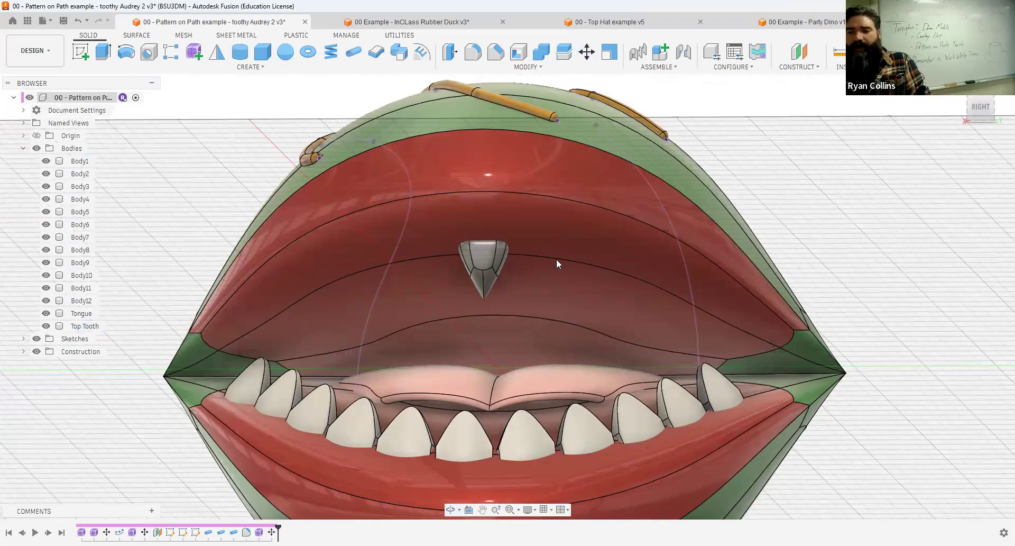
Examine the curved inner edge across the mouth's roof as a possible path for the upper teeth.
{"action": "left_click", "coordinate": [533, 256]}
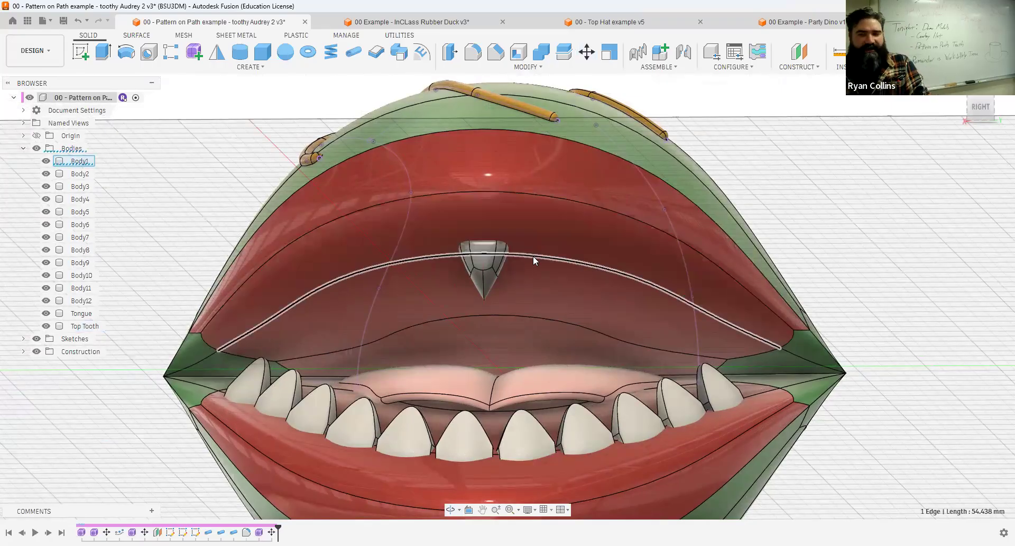
{"action": "left_click", "coordinate": [880, 241]}
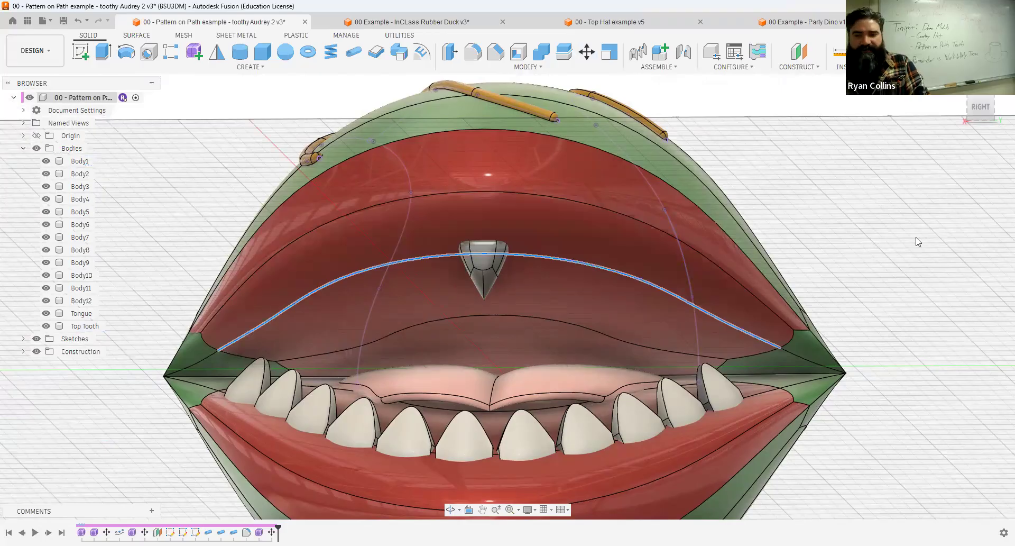
{"action": "middle_click_drag", "start_coordinate": [917, 239], "coordinate": [283, 141], "text": "shift"}
Sketch a five-point fit point spline on the vertical plane facing the back view, following the upper jaw from its front to the mouth corner.
{"action": "left_click", "coordinate": [84, 55]}
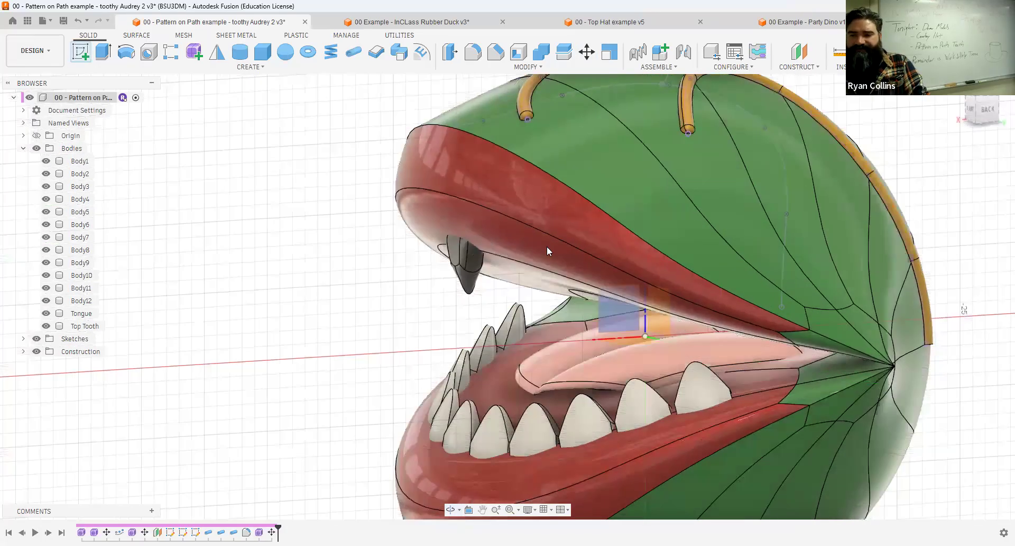
{"action": "left_click", "coordinate": [628, 308]}
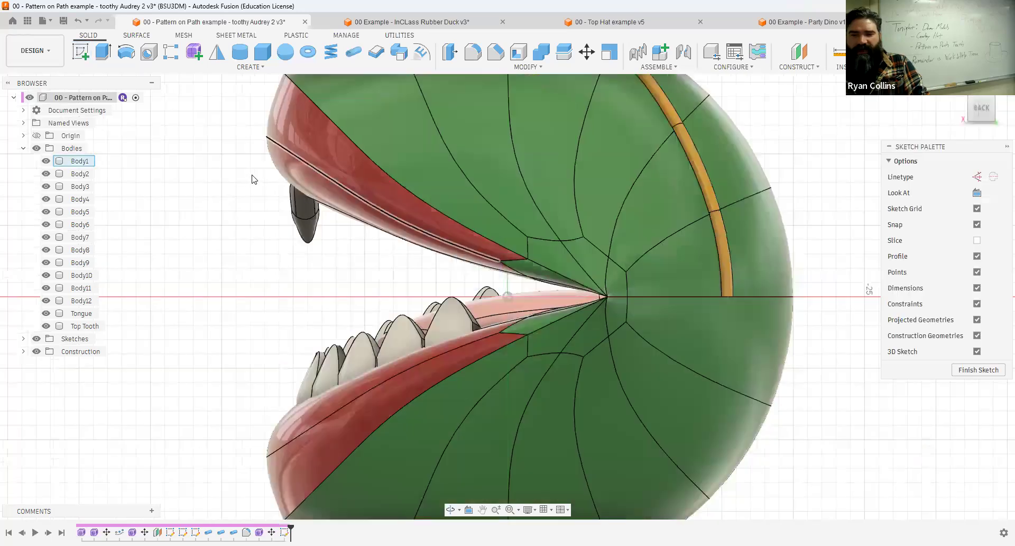
{"action": "left_click", "coordinate": [103, 52]}
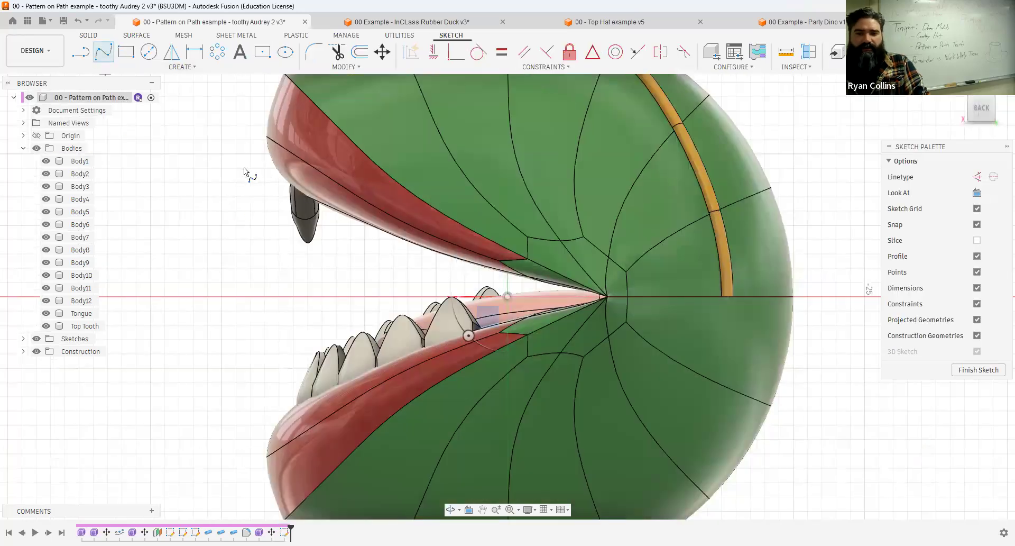
{"action": "left_click", "coordinate": [250, 167]}
{"action": "left_click", "coordinate": [307, 153]}
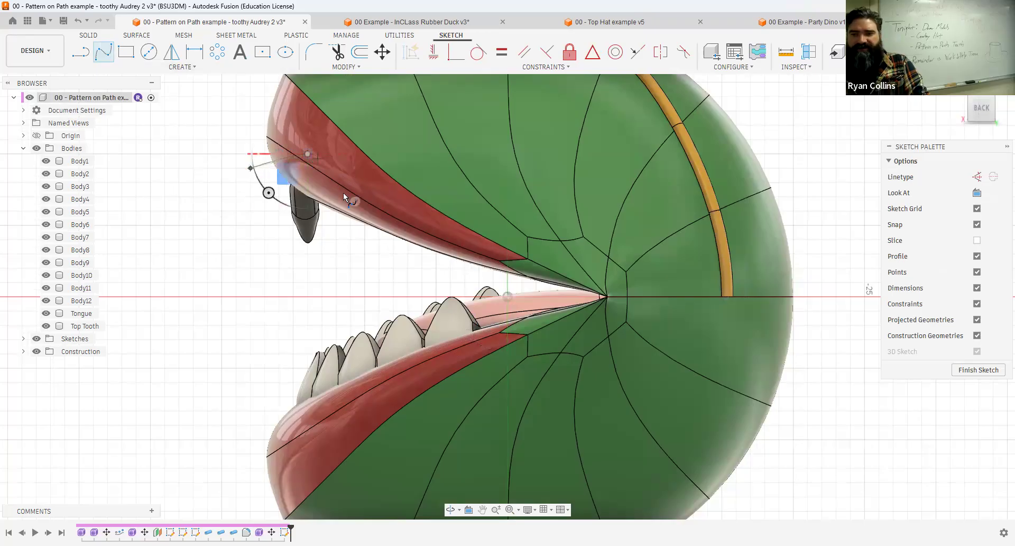
{"action": "left_click", "coordinate": [365, 212]}
{"action": "left_click", "coordinate": [448, 232]}
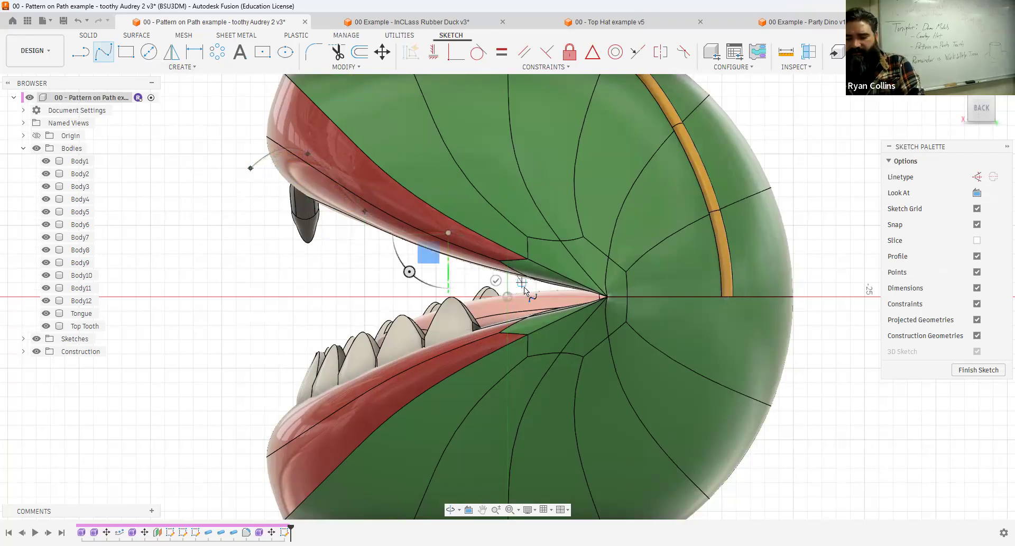
{"action": "double_click", "coordinate": [524, 286]}
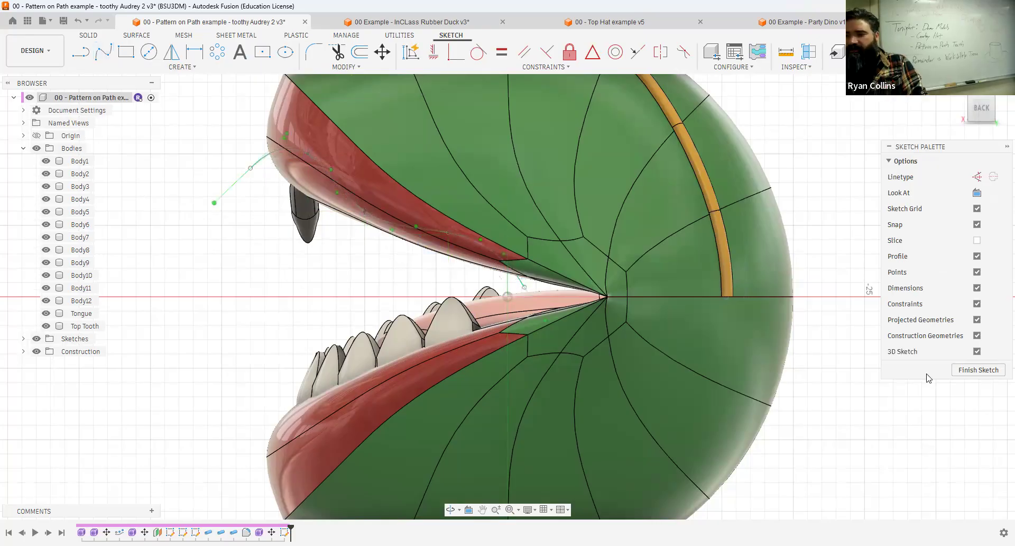
Finish the sketch and use Split Face to cut the three upper lip faces with the jaw-following spline.
{"action": "left_click", "coordinate": [973, 369]}
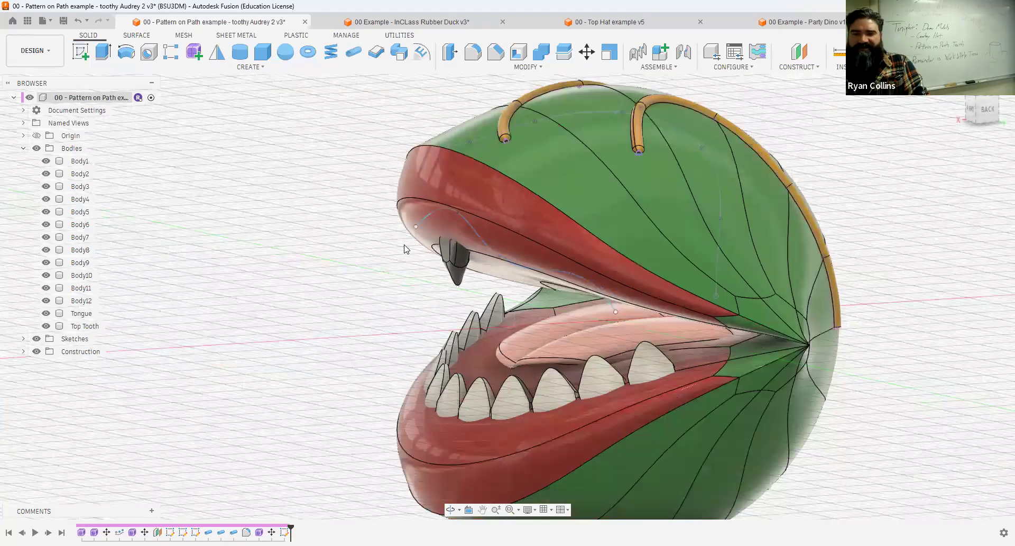
{"action": "left_click", "coordinate": [530, 66]}
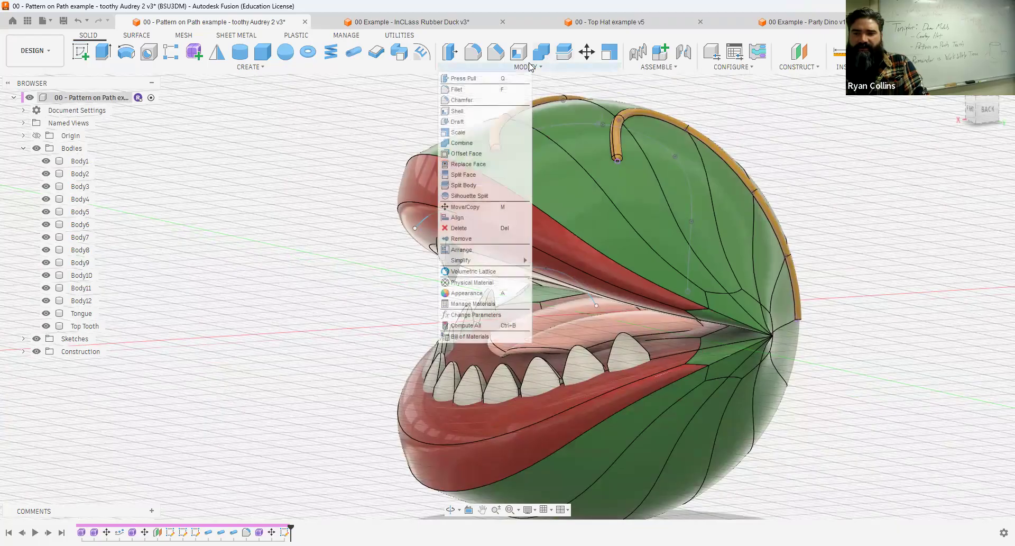
{"action": "left_click", "coordinate": [468, 175]}
{"action": "scroll", "coordinate": [525, 270], "scroll_direction": "down", "scroll_amount": 1}
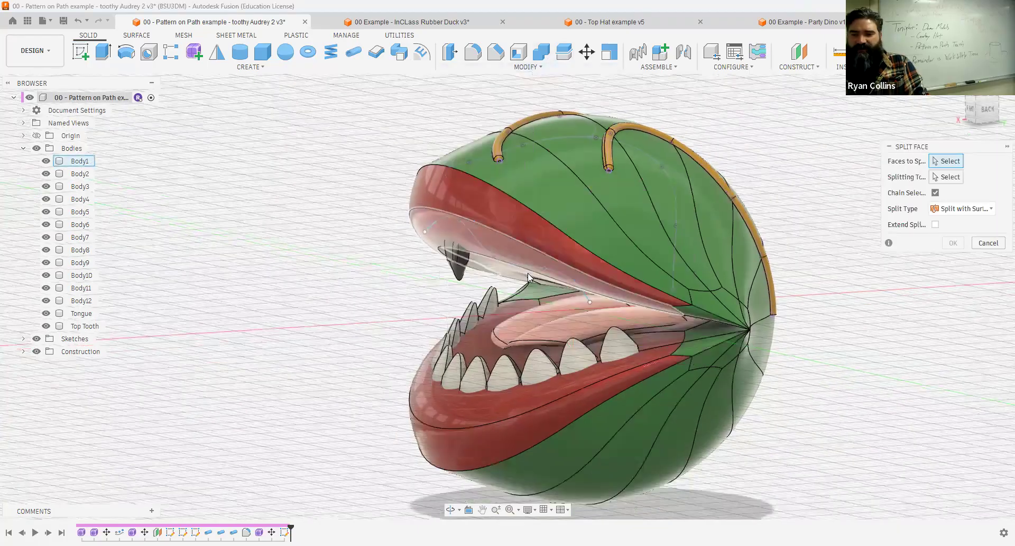
{"action": "scroll", "coordinate": [529, 276], "scroll_direction": "up", "scroll_amount": 3}
{"action": "middle_click_drag", "start_coordinate": [677, 191], "coordinate": [214, 106], "text": "shift"}
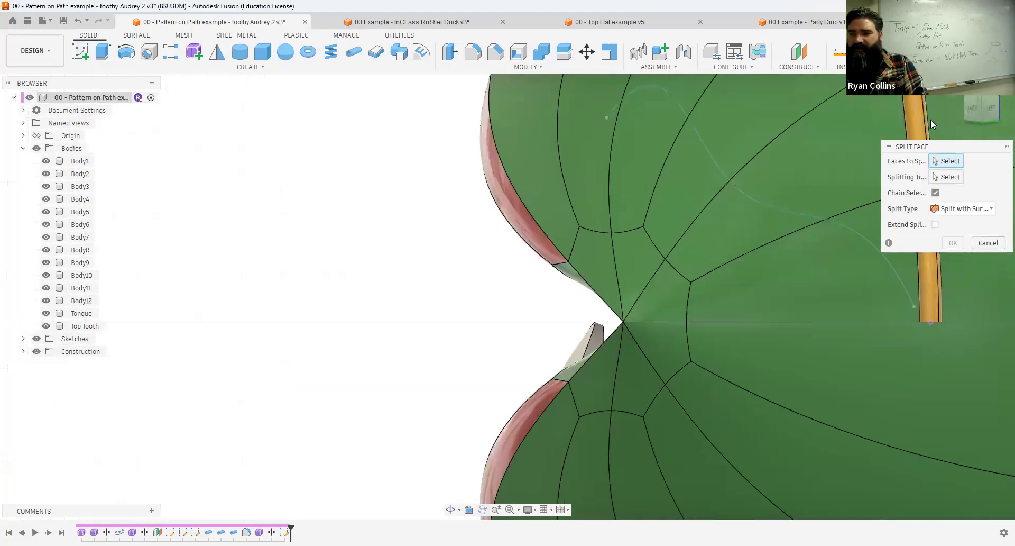
{"action": "left_click", "coordinate": [976, 108]}
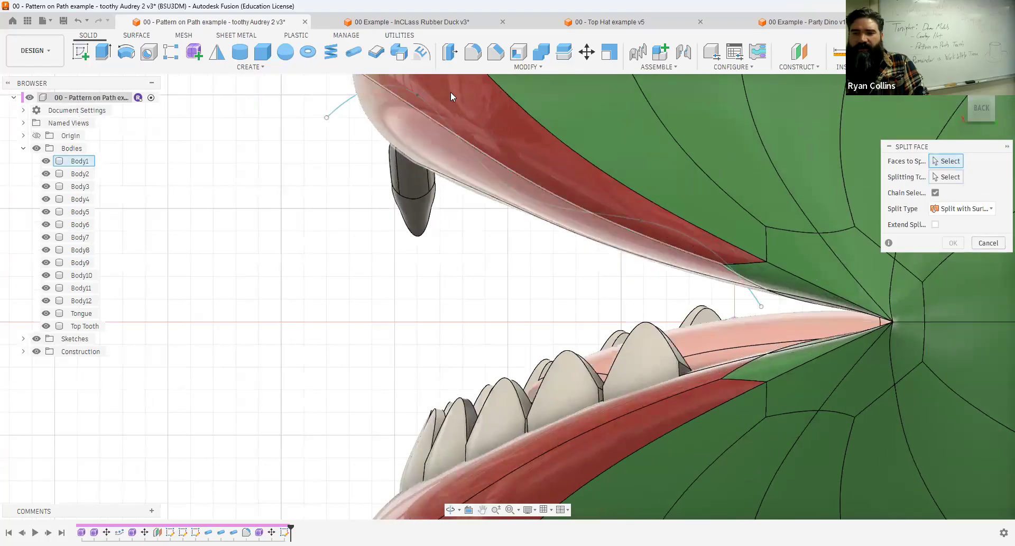
{"action": "left_click", "coordinate": [624, 252]}
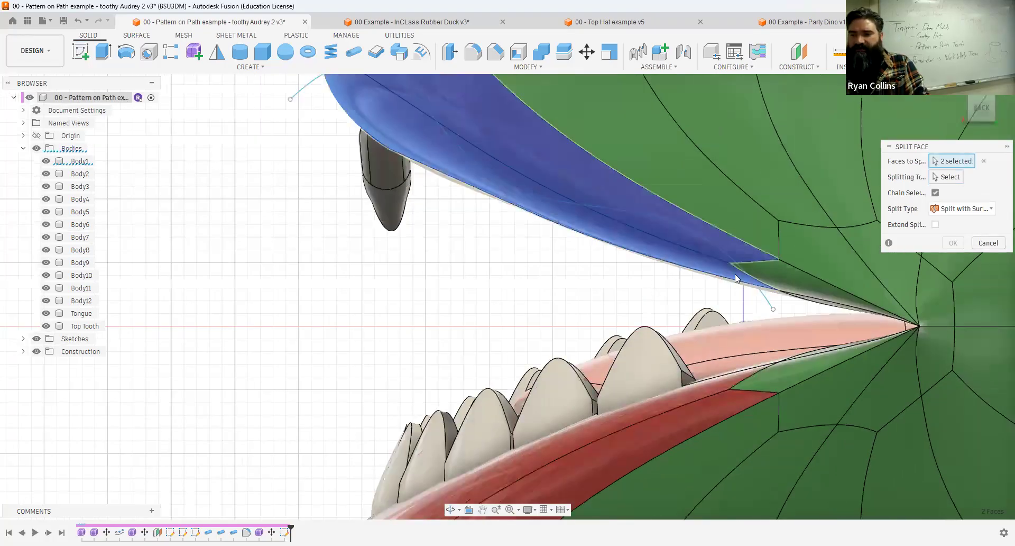
{"action": "left_click", "coordinate": [735, 274]}
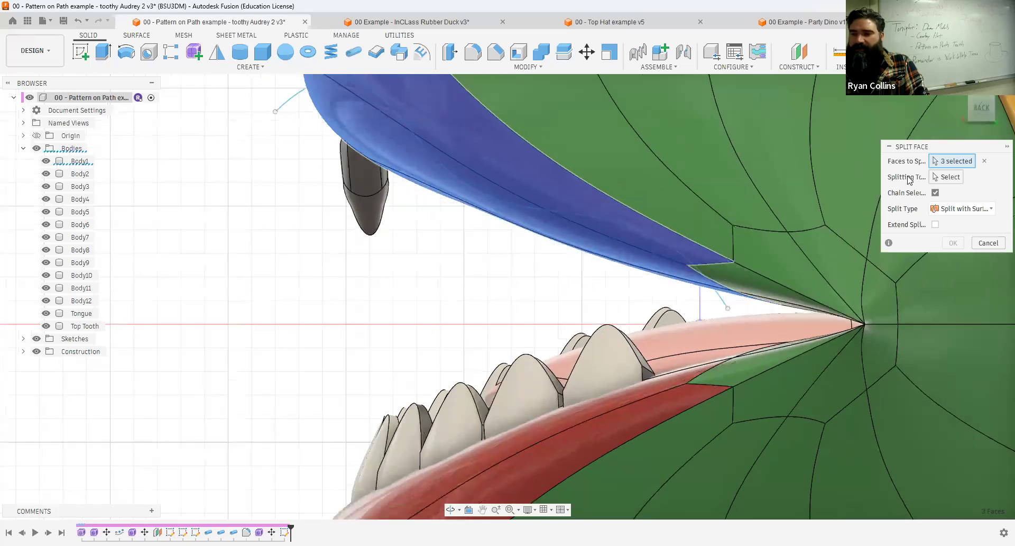
{"action": "left_click", "coordinate": [946, 177]}
{"action": "scroll", "coordinate": [534, 285], "scroll_direction": "down", "scroll_amount": 2}
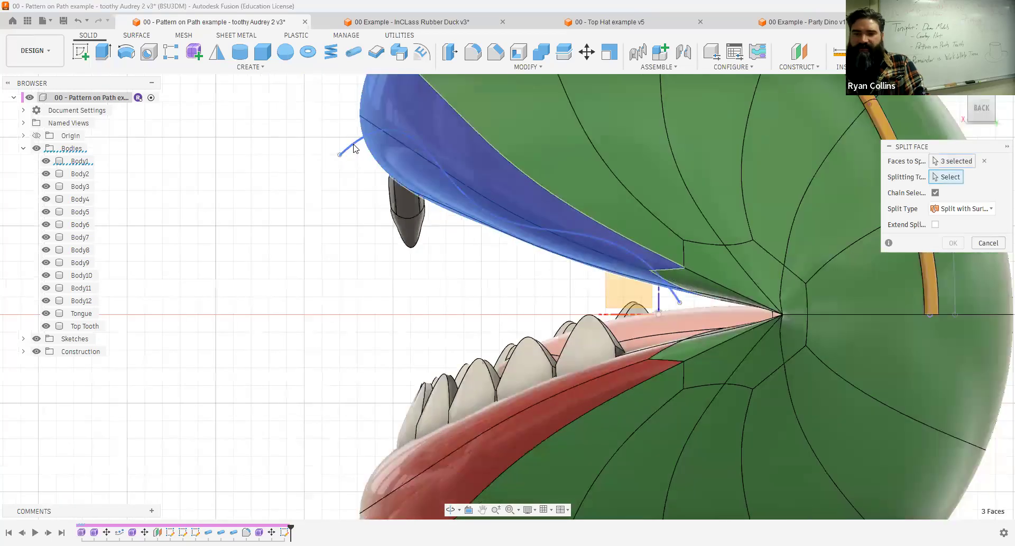
{"action": "left_click", "coordinate": [525, 182]}
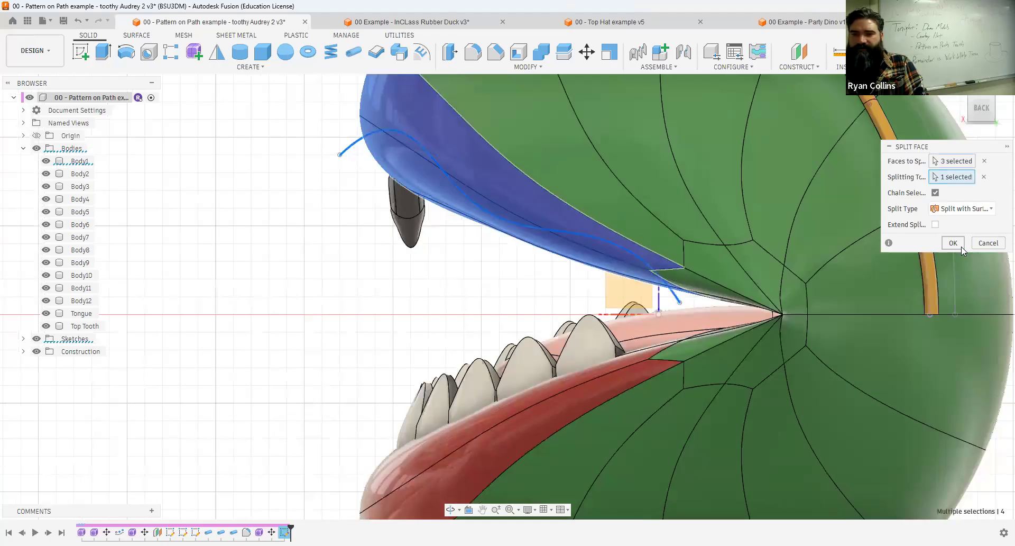
{"action": "middle_click_drag", "start_coordinate": [299, 227], "coordinate": [339, 220], "text": "shift"}
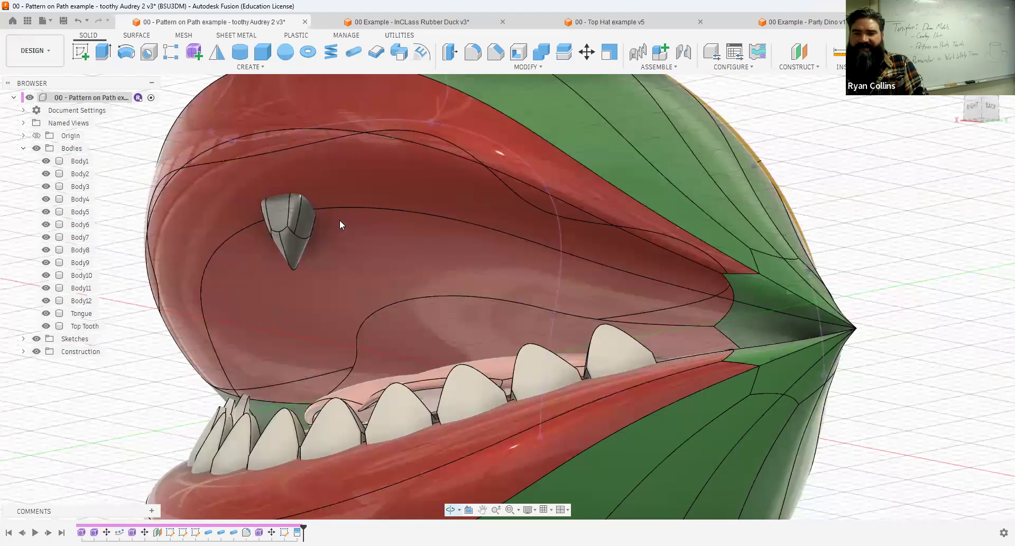
Examine the new split line around the inside of the upper lip as a path for the teeth.
{"action": "left_click", "coordinate": [306, 138]}
{"action": "left_click", "coordinate": [410, 129], "text": "shift"}
{"action": "left_click", "coordinate": [511, 195], "text": "shift"}
{"action": "left_click", "coordinate": [656, 246], "text": "shift"}
{"action": "scroll", "coordinate": [384, 231], "scroll_direction": "down", "scroll_amount": 3}
{"action": "left_click", "coordinate": [794, 156]}
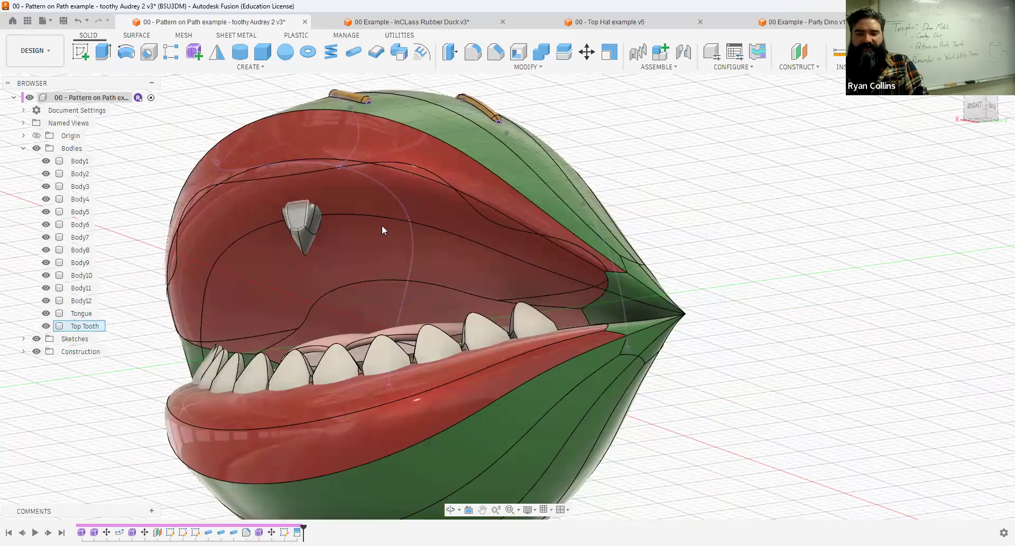
{"action": "middle_click_drag", "start_coordinate": [650, 201], "coordinate": [624, 204], "text": "shift"}
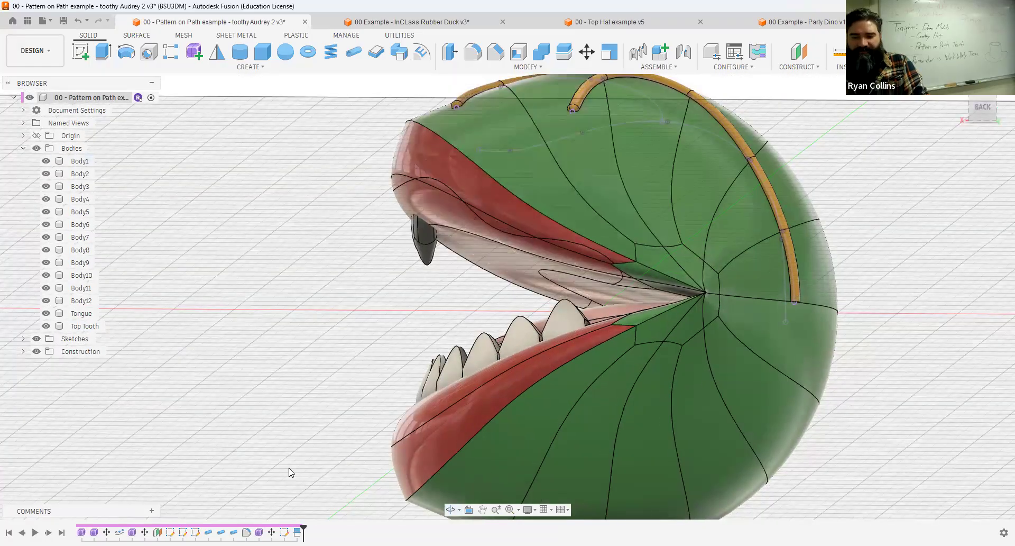
Edit the spline sketch, lowering its second fit point and moving its front point to about X 14.5 mm, Z 6.8 mm beside the tooth.
{"action": "right_click", "coordinate": [284, 532]}
{"action": "left_click", "coordinate": [319, 418]}
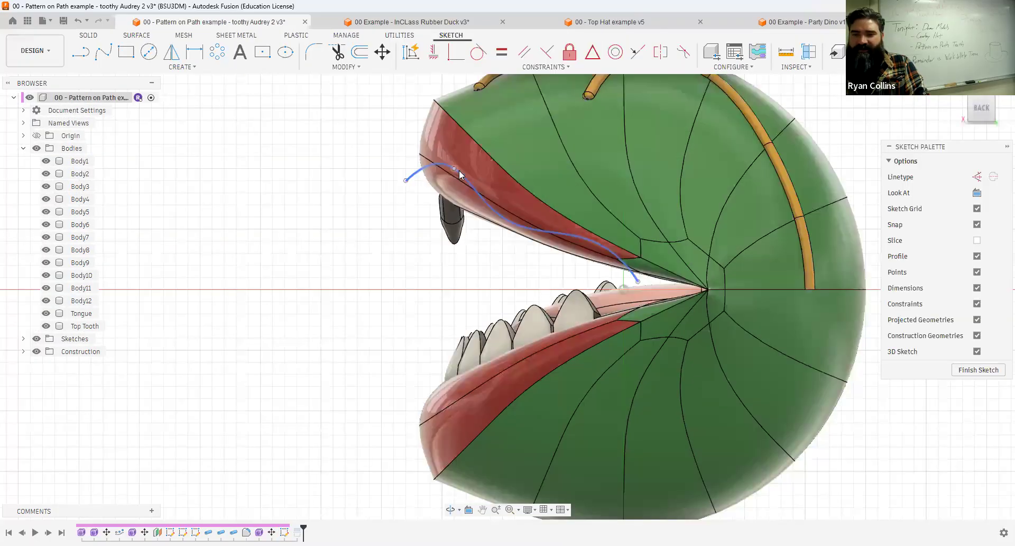
{"action": "left_click", "coordinate": [473, 200]}
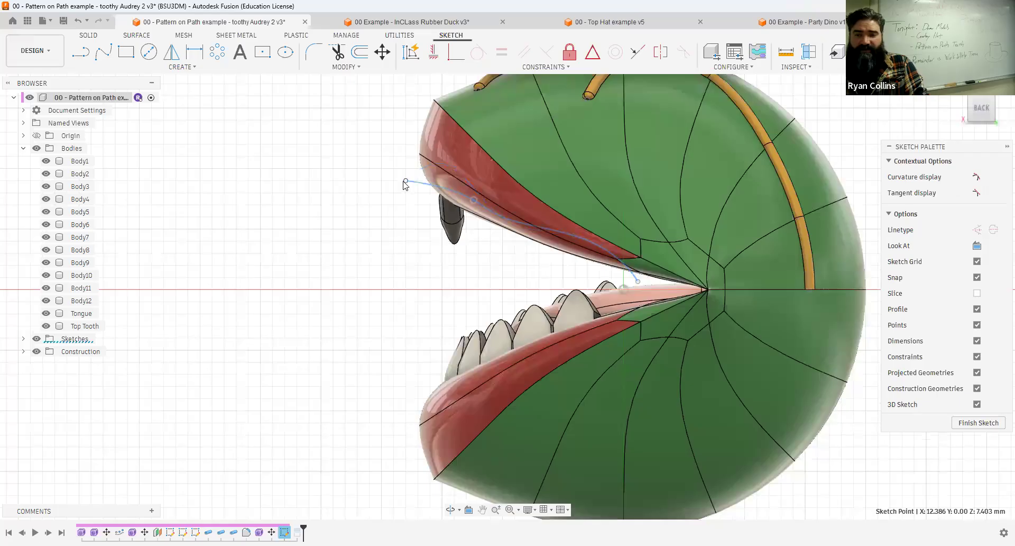
{"action": "left_click", "coordinate": [443, 198]}
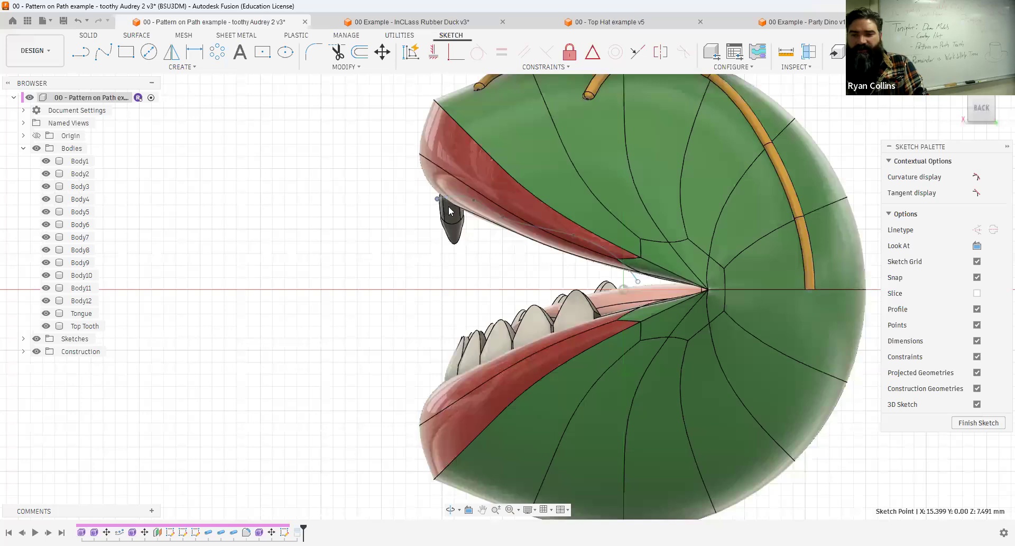
{"action": "middle_click_drag", "start_coordinate": [447, 207], "coordinate": [451, 205], "text": "shift"}
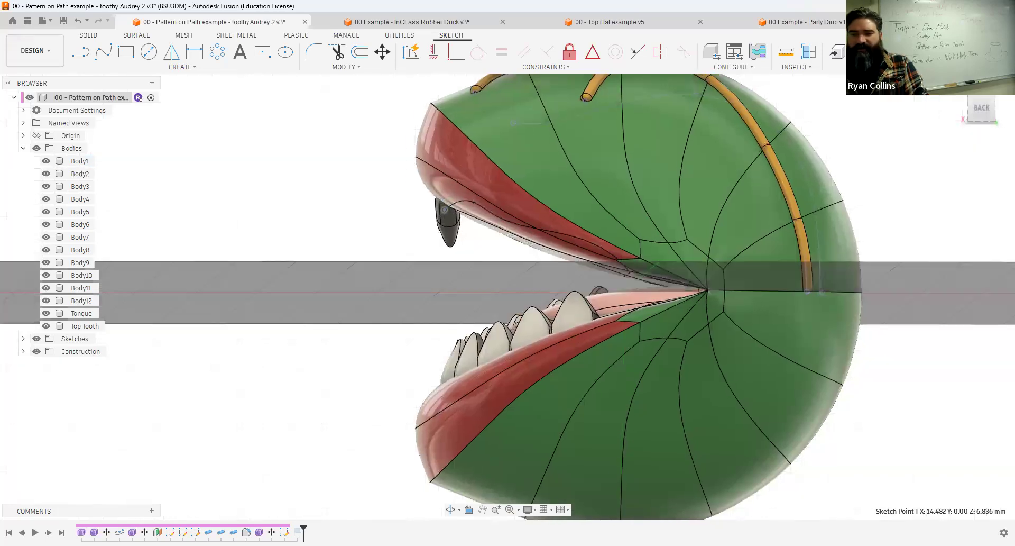
{"action": "mouse_move", "coordinate": [475, 273]}
{"action": "middle_mouse_down", "text": "shift"}
{"action": "mouse_move", "coordinate": [503, 270]}
{"action": "mouse_move", "coordinate": [491, 285]}
{"action": "middle_mouse_up", "text": "shift"}
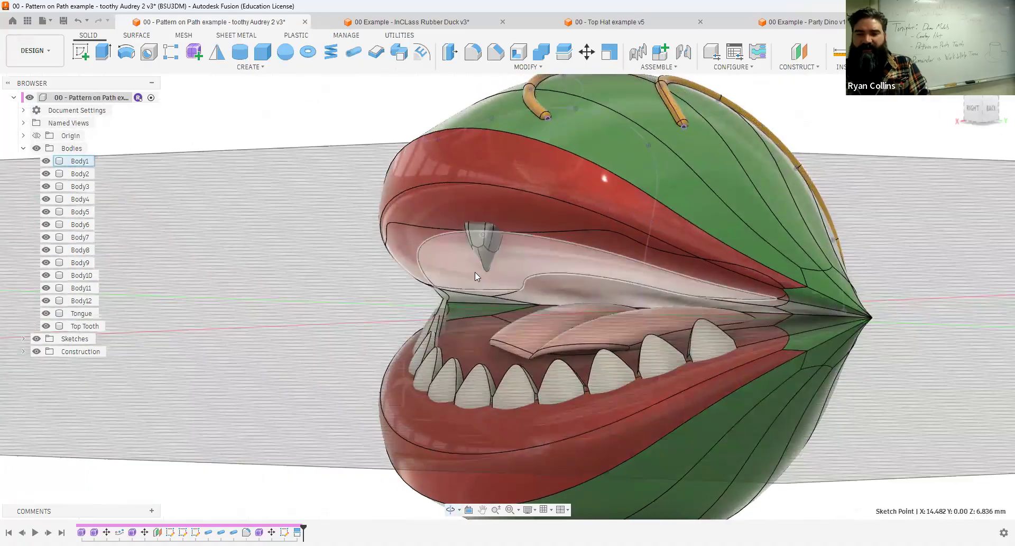
{"action": "middle_click_drag", "start_coordinate": [396, 222], "coordinate": [333, 211]}
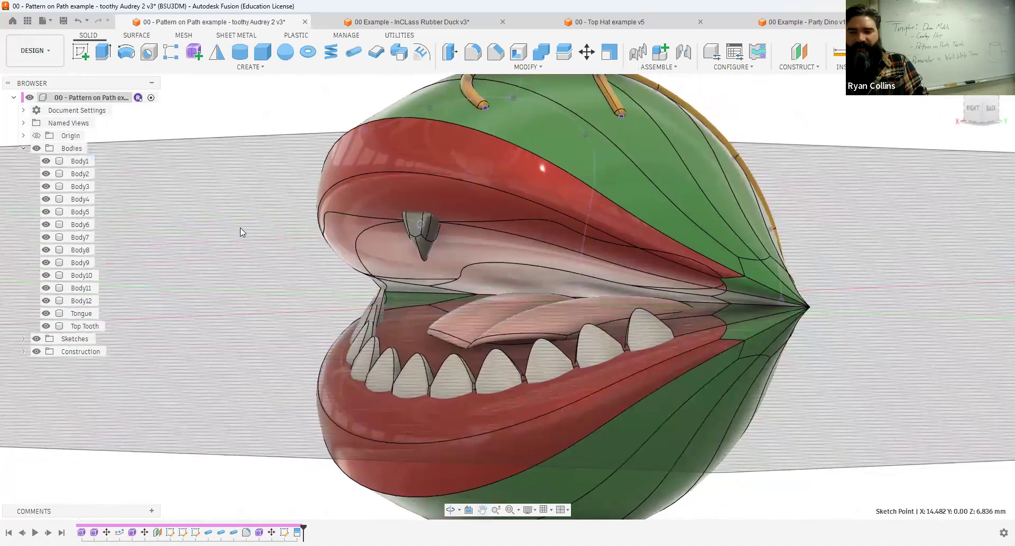
{"action": "left_click", "coordinate": [532, 219]}
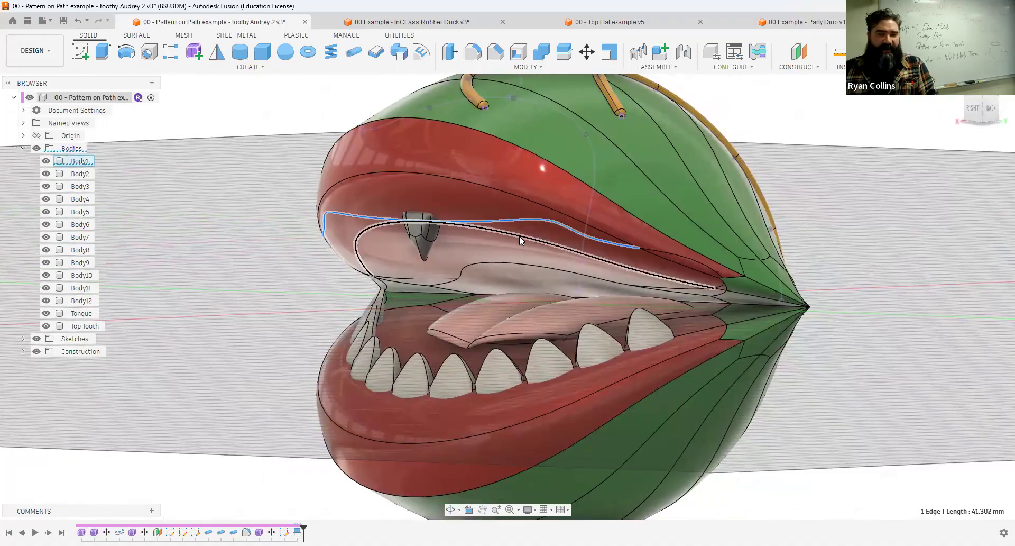
{"action": "left_click", "coordinate": [220, 224]}
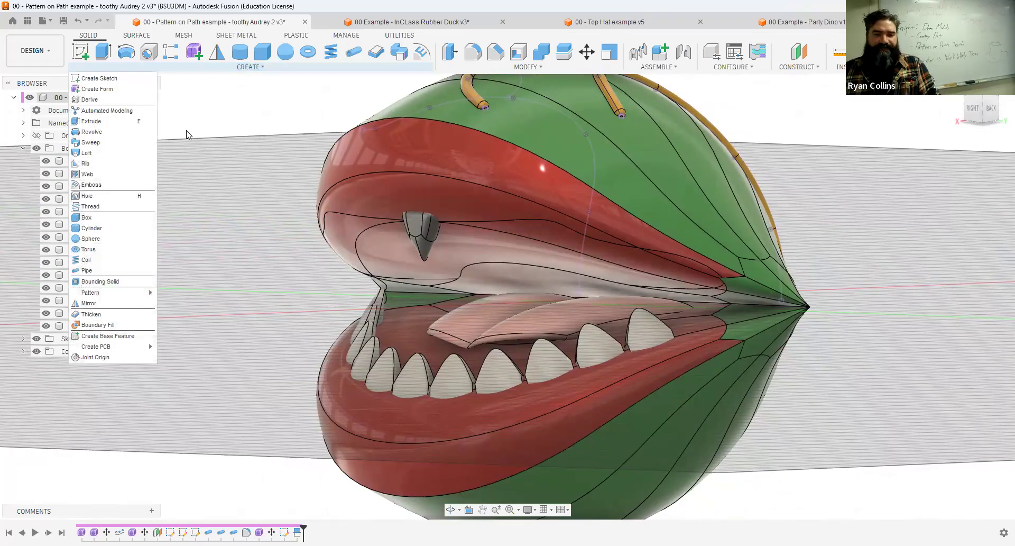
Set up a Pattern on Path of the Top Tooth body, using the full split edge around the upper jaw as the path.
{"action": "mouse_move", "coordinate": [122, 292]}
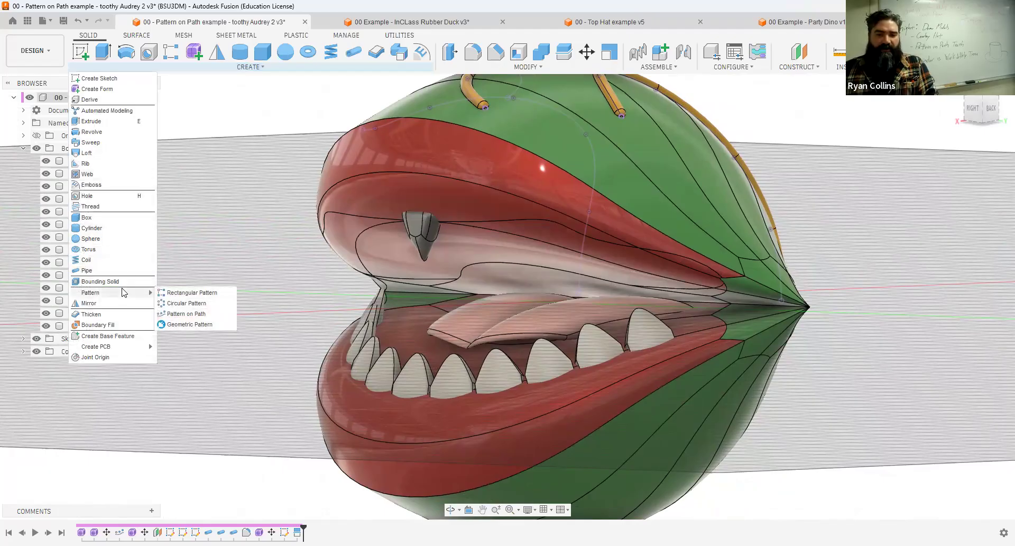
{"action": "left_click", "coordinate": [211, 317]}
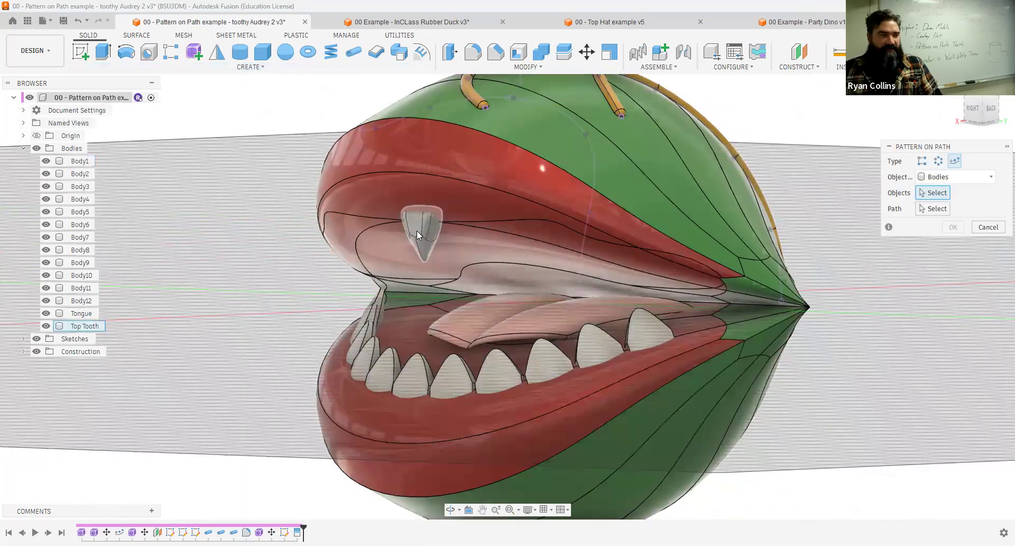
{"action": "left_click", "coordinate": [407, 226]}
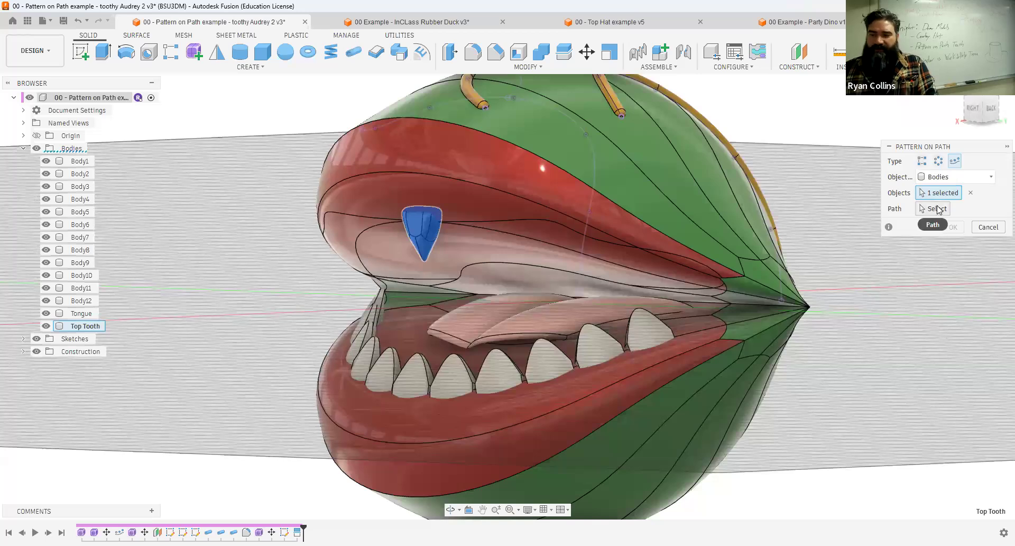
{"action": "left_click", "coordinate": [938, 209]}
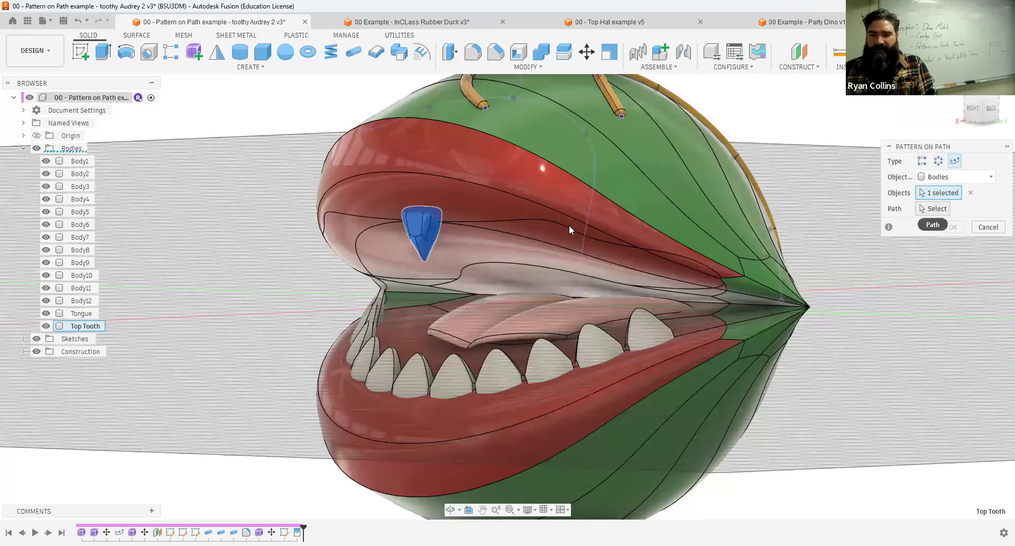
{"action": "left_click", "coordinate": [522, 226]}
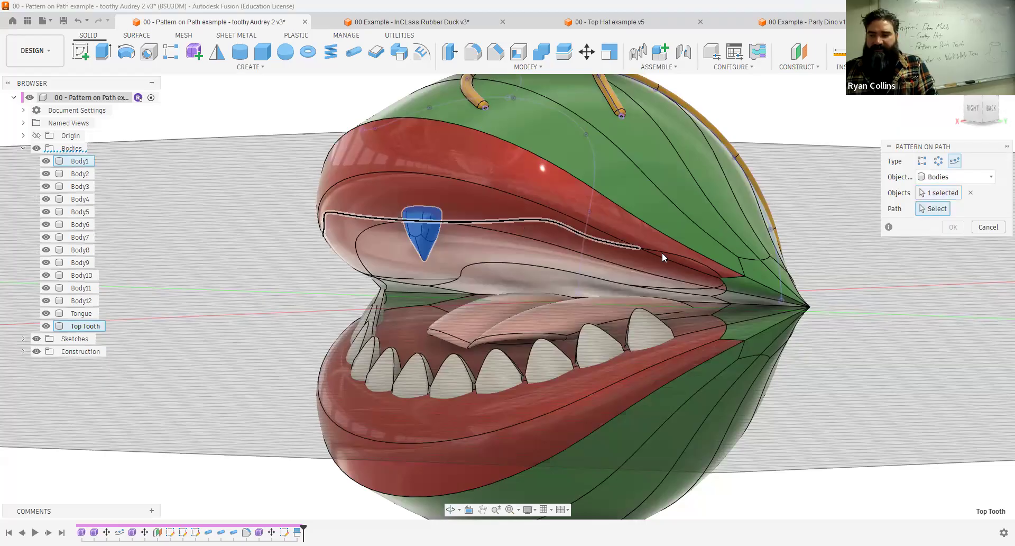
{"action": "middle_click_drag", "start_coordinate": [477, 268], "coordinate": [372, 240], "text": "shift"}
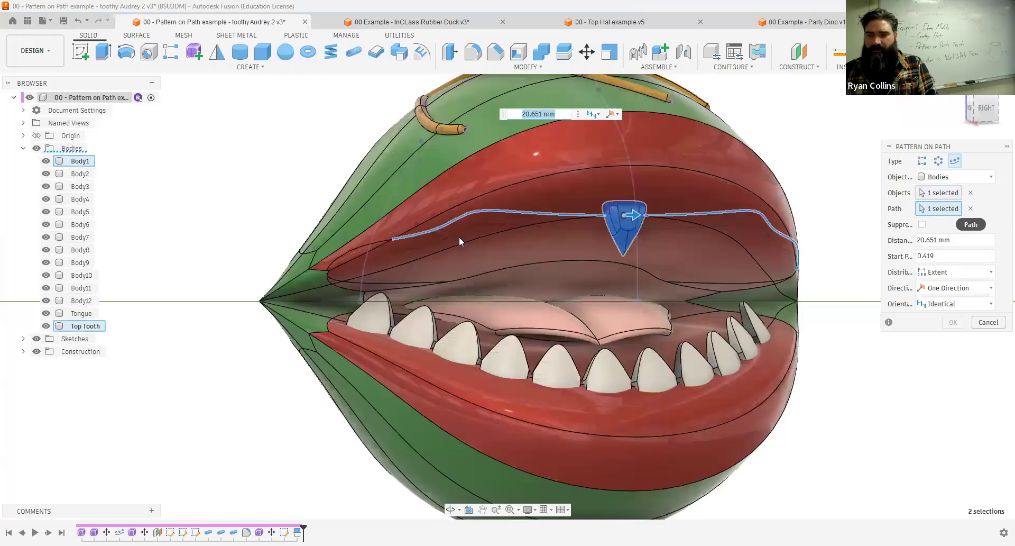
{"action": "left_click", "coordinate": [436, 232]}
{"action": "left_click", "coordinate": [391, 238]}
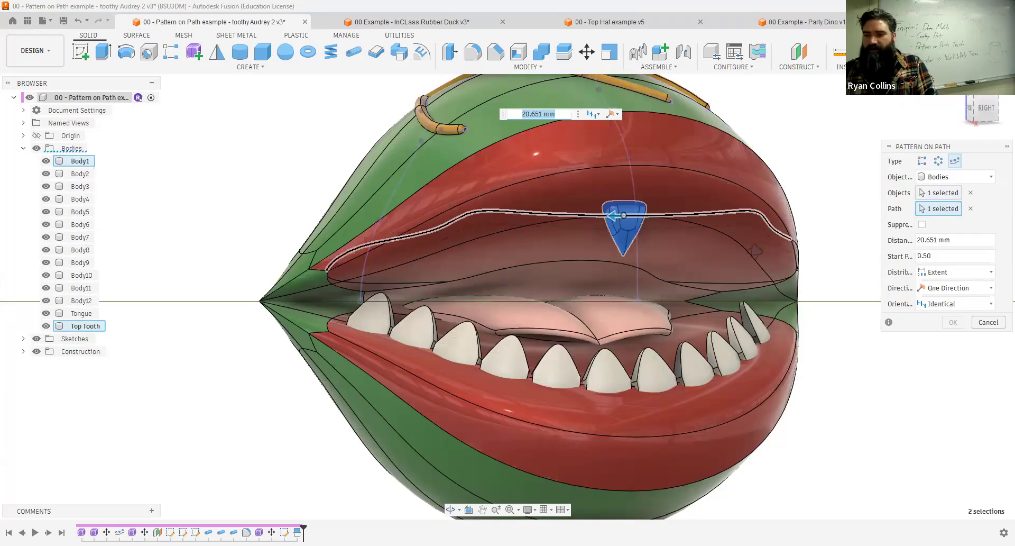
{"action": "middle_click_drag", "start_coordinate": [753, 244], "coordinate": [639, 234], "text": "shift"}
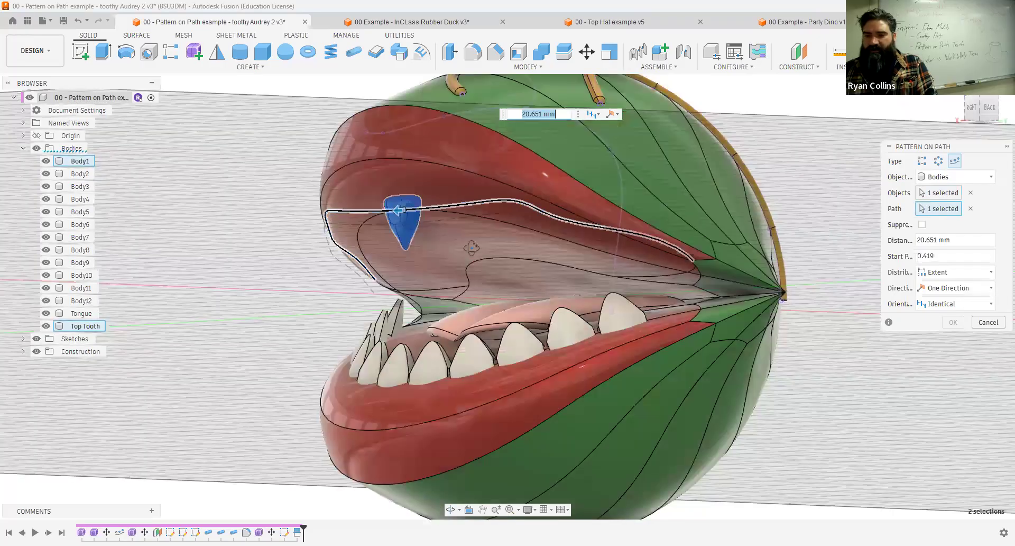
{"action": "middle_click_drag", "start_coordinate": [471, 248], "coordinate": [513, 251], "text": "shift"}
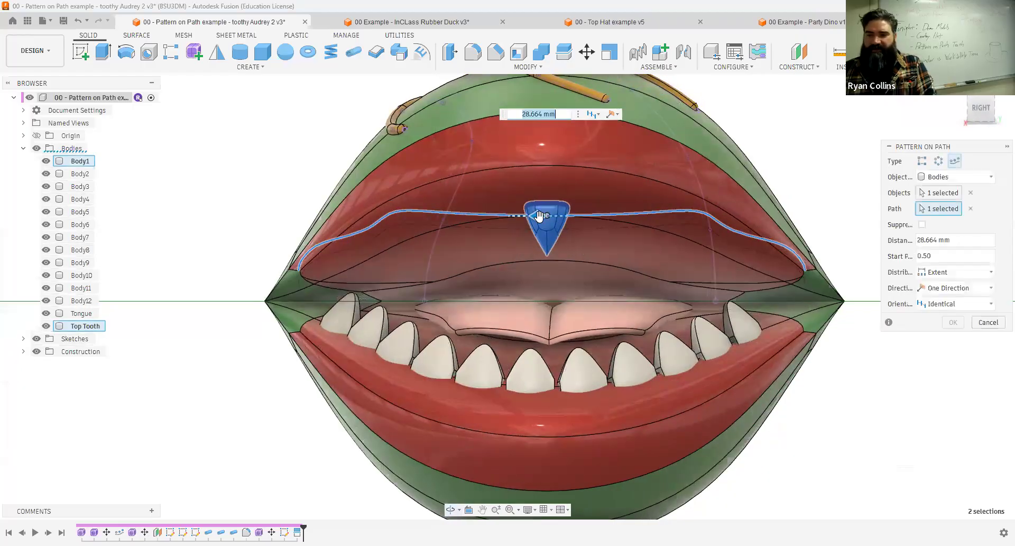
Distribute the tooth pattern in the Symmetric direction, with a quantity of 11 and a distance of about 49.3 mm.
{"action": "left_click_drag", "start_coordinate": [536, 214], "coordinate": [418, 217]}
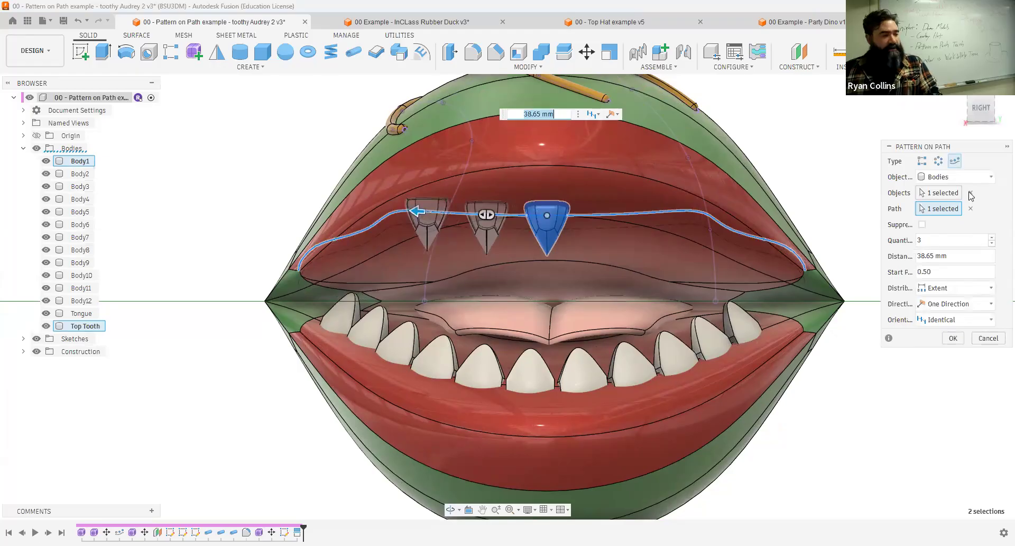
{"action": "left_click", "coordinate": [941, 306]}
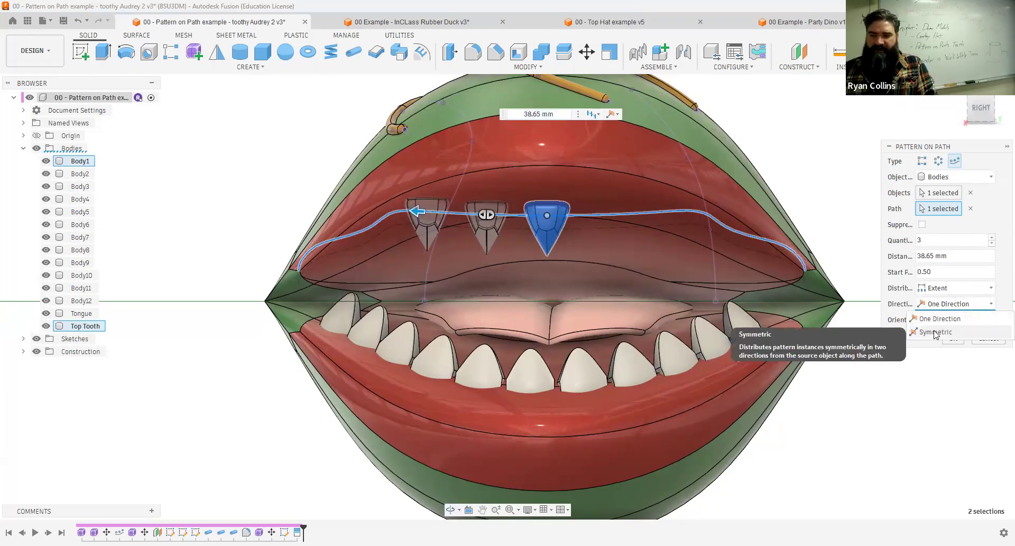
{"action": "left_click", "coordinate": [935, 333]}
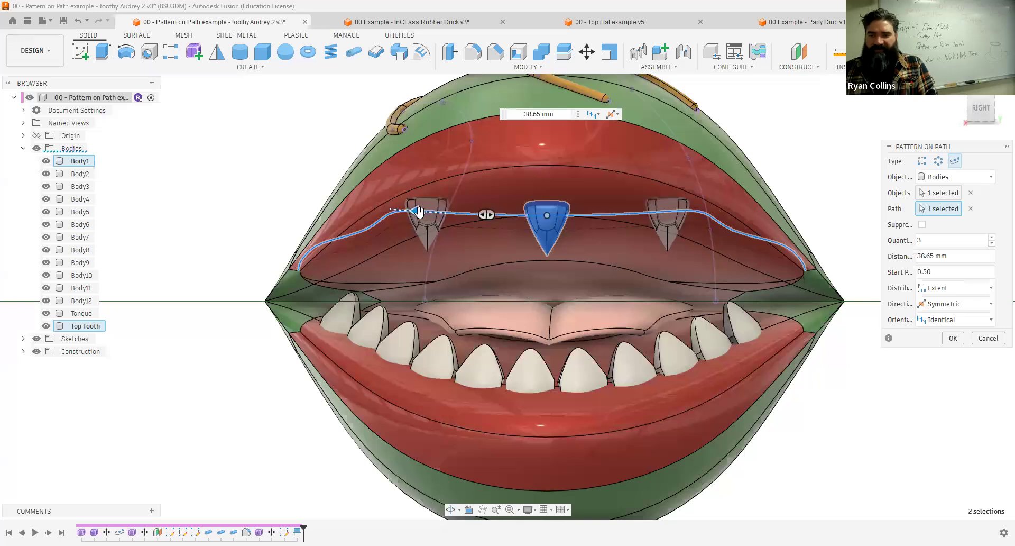
{"action": "left_click_drag", "start_coordinate": [418, 211], "coordinate": [332, 240]}
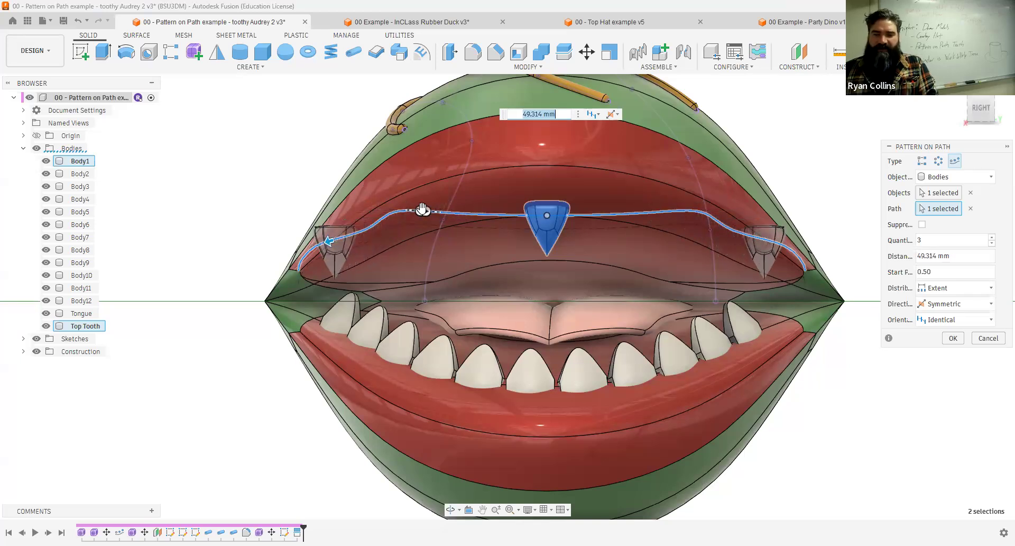
{"action": "left_click_drag", "start_coordinate": [422, 209], "coordinate": [407, 212]}
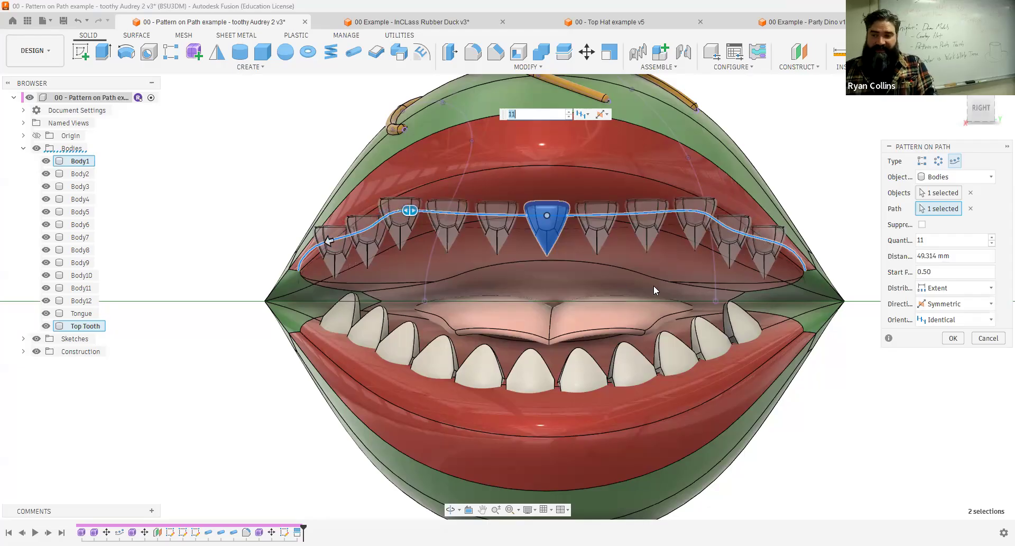
{"action": "middle_click_drag", "start_coordinate": [638, 290], "coordinate": [601, 273], "text": "shift"}
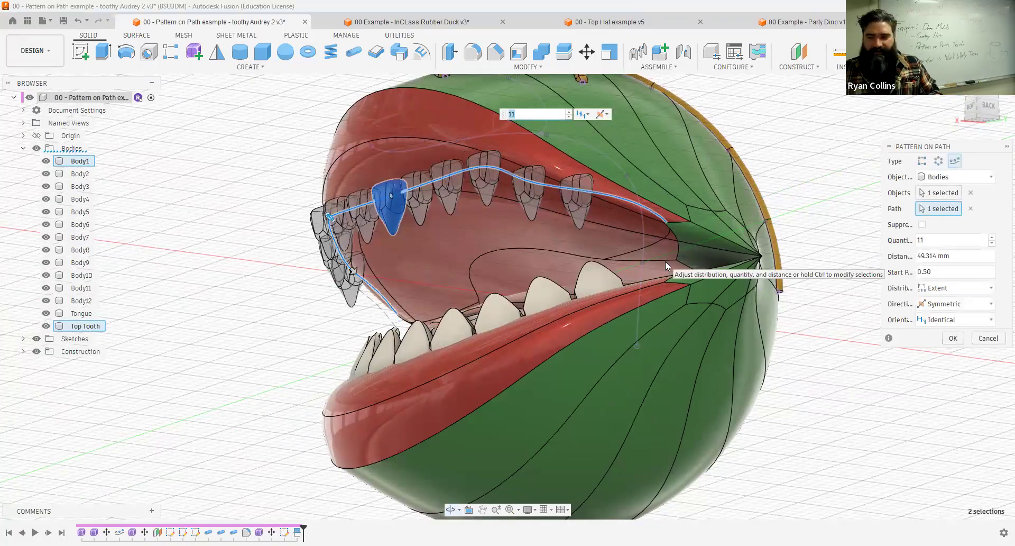
Orient the patterned teeth by Path Direction and complete the Pattern on Path along the upper jaw.
{"action": "left_click", "coordinate": [931, 320]}
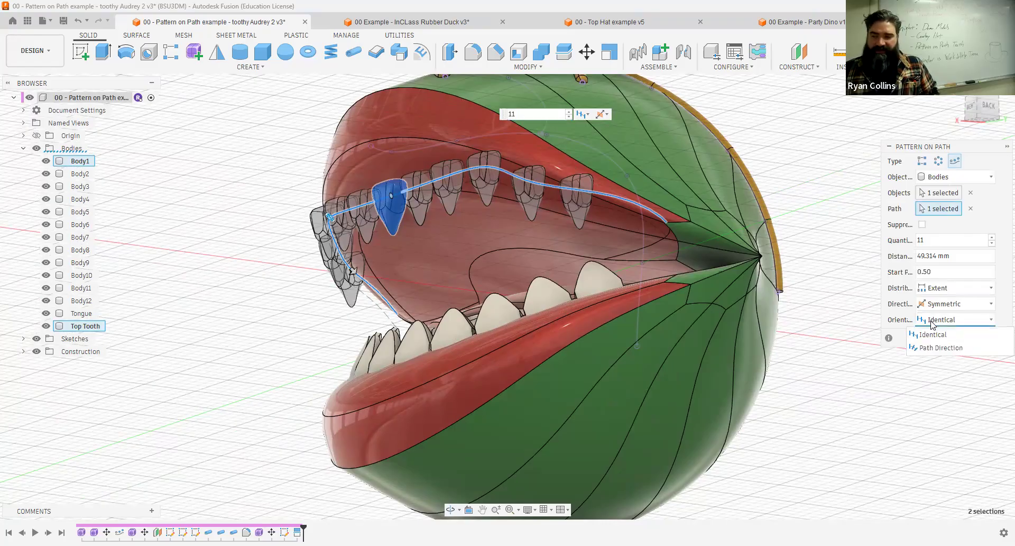
{"action": "left_click", "coordinate": [929, 348]}
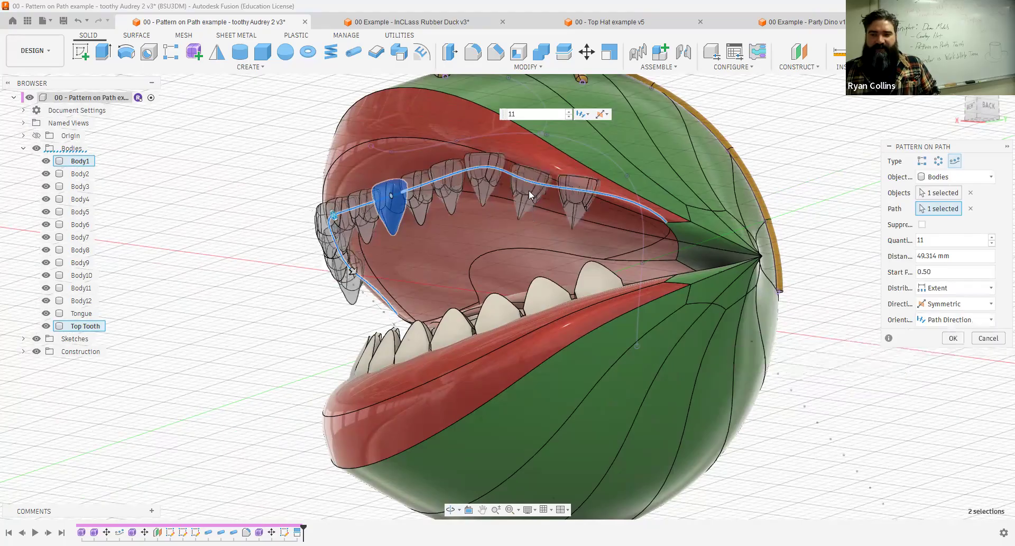
{"action": "middle_click_drag", "start_coordinate": [573, 225], "coordinate": [630, 226], "text": "shift"}
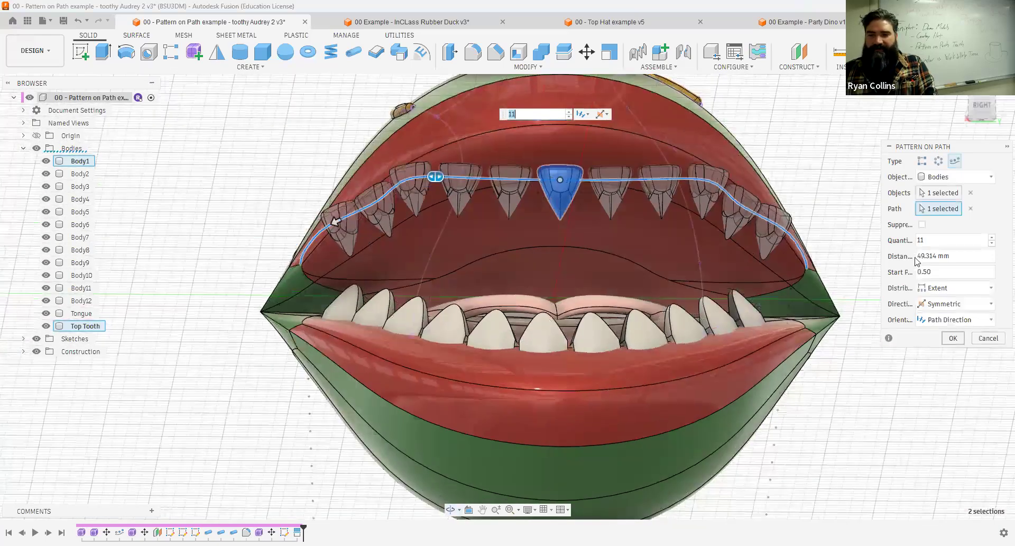
{"action": "left_click", "coordinate": [952, 338]}
Examine how the patterned upper teeth sit along the lip from the side, front and underneath.
{"action": "middle_click_drag", "start_coordinate": [893, 259], "coordinate": [833, 272], "text": "shift"}
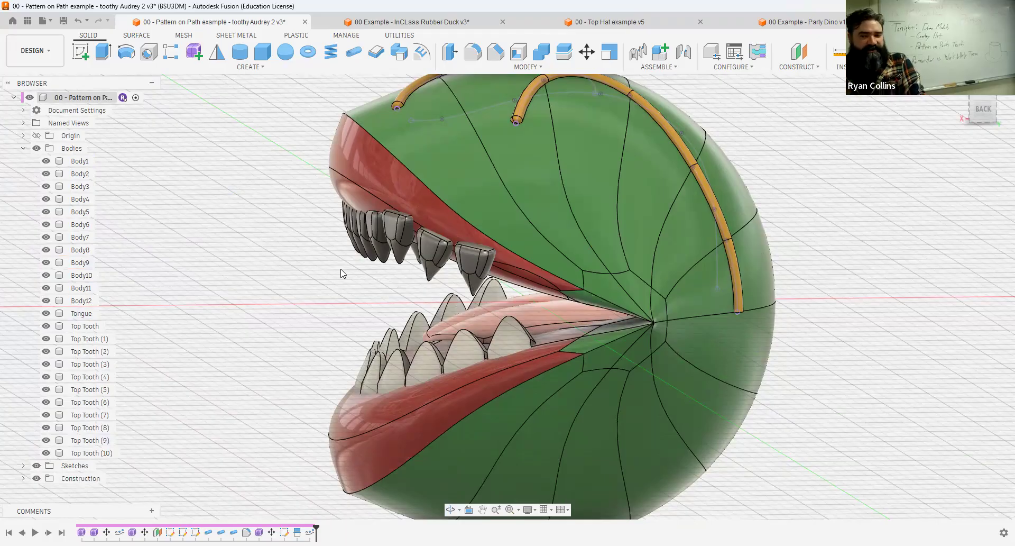
{"action": "left_click", "coordinate": [519, 271]}
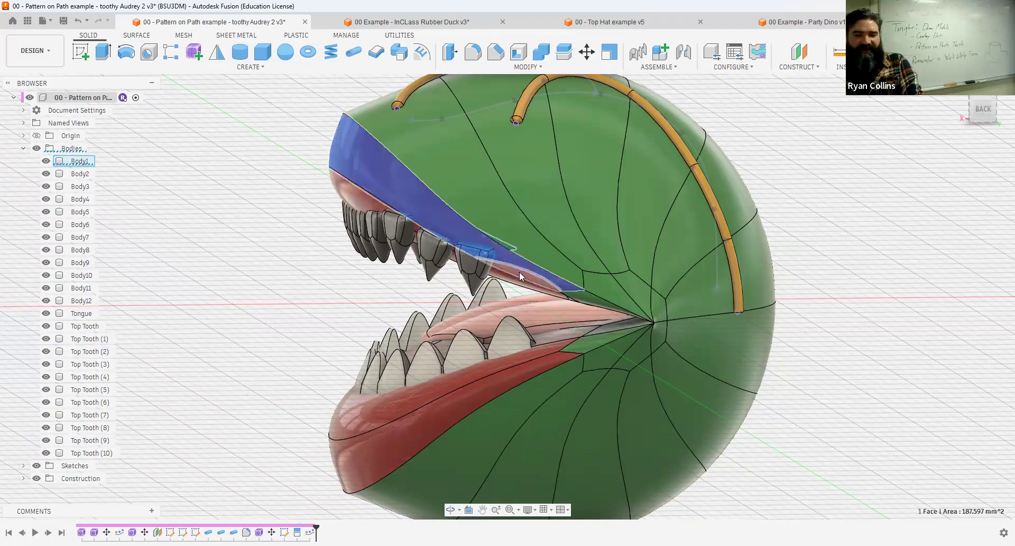
{"action": "left_click", "coordinate": [275, 218]}
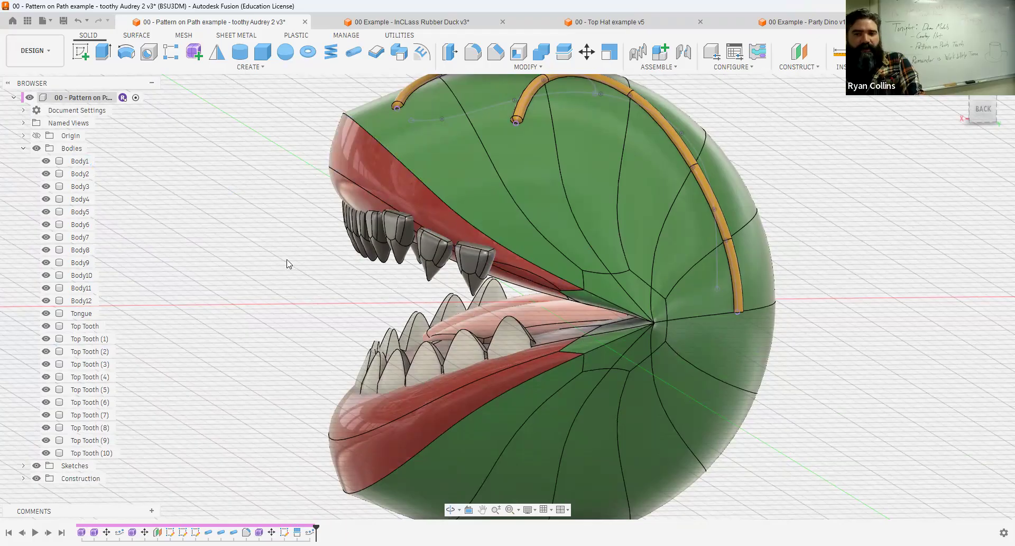
{"action": "middle_click_drag", "start_coordinate": [313, 266], "coordinate": [470, 74], "text": "shift"}
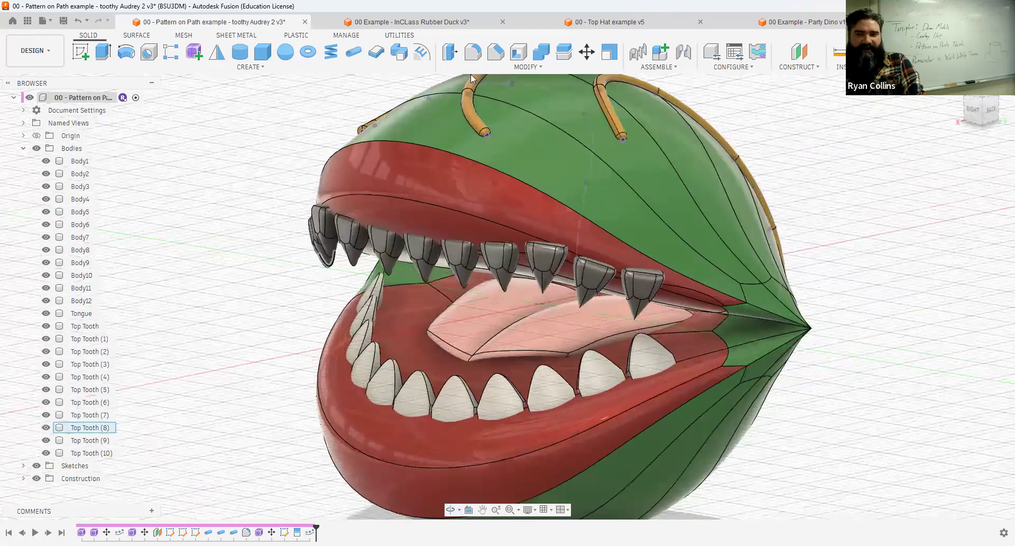
{"action": "left_click", "coordinate": [526, 67]}
{"action": "left_click", "coordinate": [304, 117]}
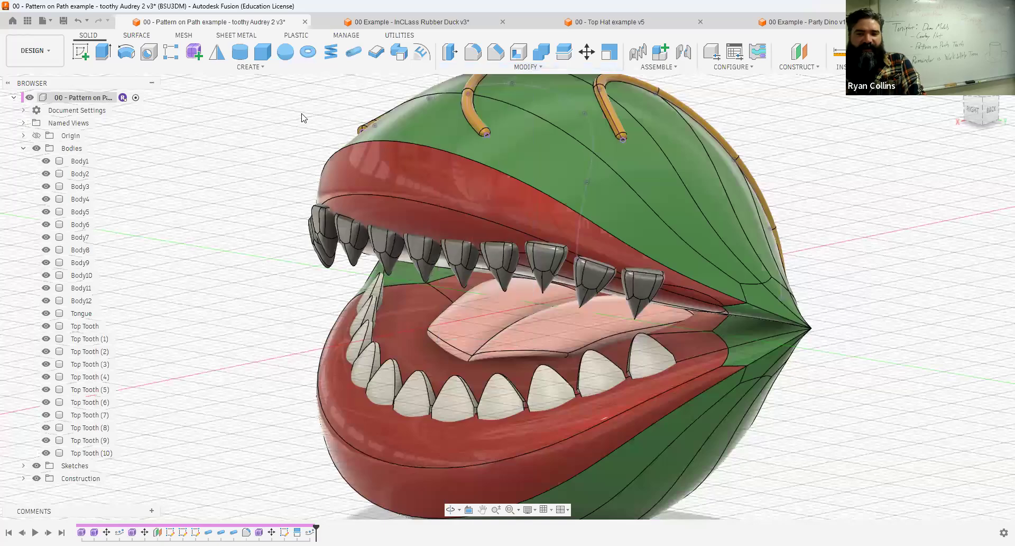
{"action": "mouse_move", "coordinate": [301, 196]}
{"action": "middle_mouse_down", "text": "shift"}
{"action": "mouse_move", "coordinate": [304, 175]}
{"action": "mouse_move", "coordinate": [285, 185]}
{"action": "middle_mouse_up", "text": "shift"}
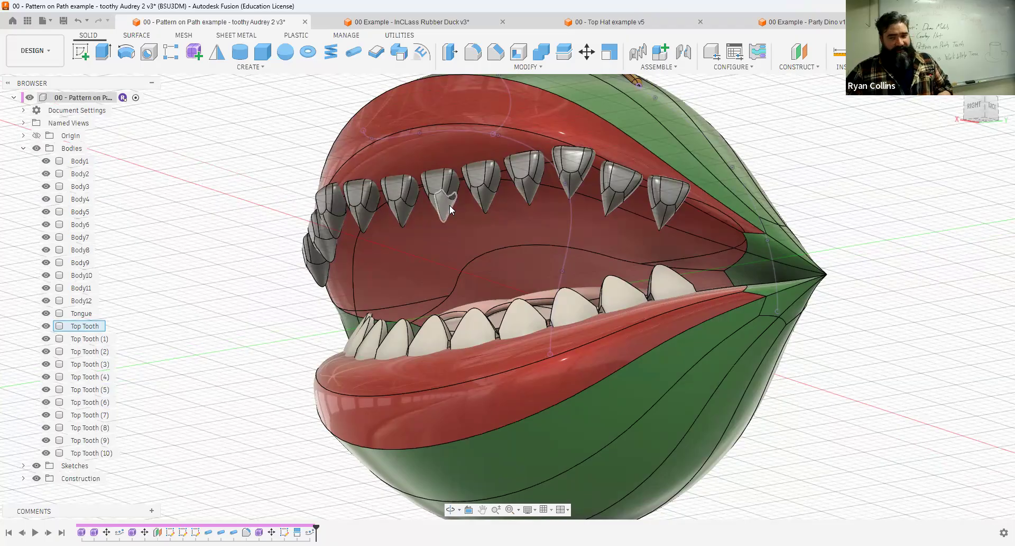
{"action": "left_click", "coordinate": [806, 28]}
{"action": "middle_click_drag", "start_coordinate": [599, 256], "coordinate": [565, 255], "text": "shift"}
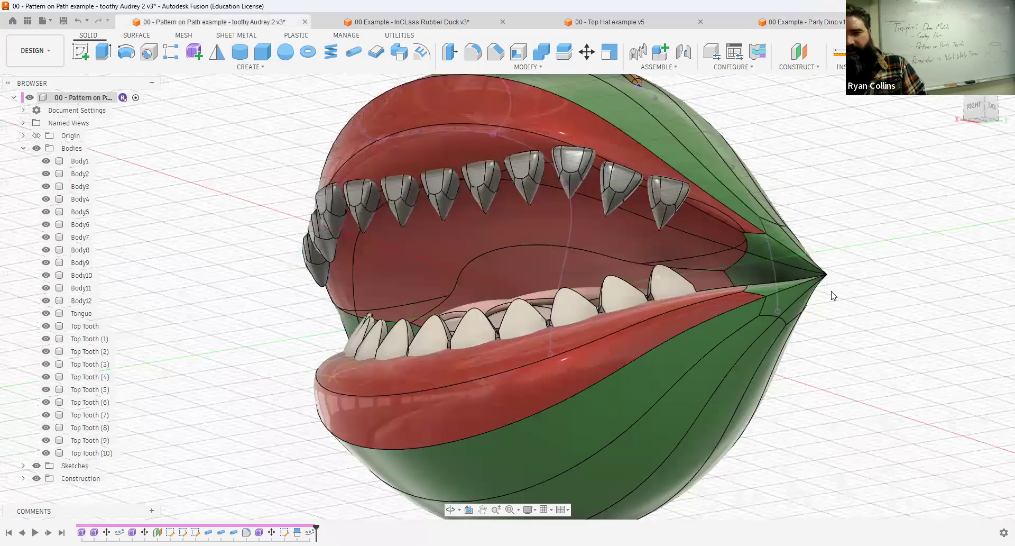
Save the design as a new version with the description "more TEETH".
{"action": "key", "text": "ctrl+s"}
{"action": "type", "text": "more TEETH!"}
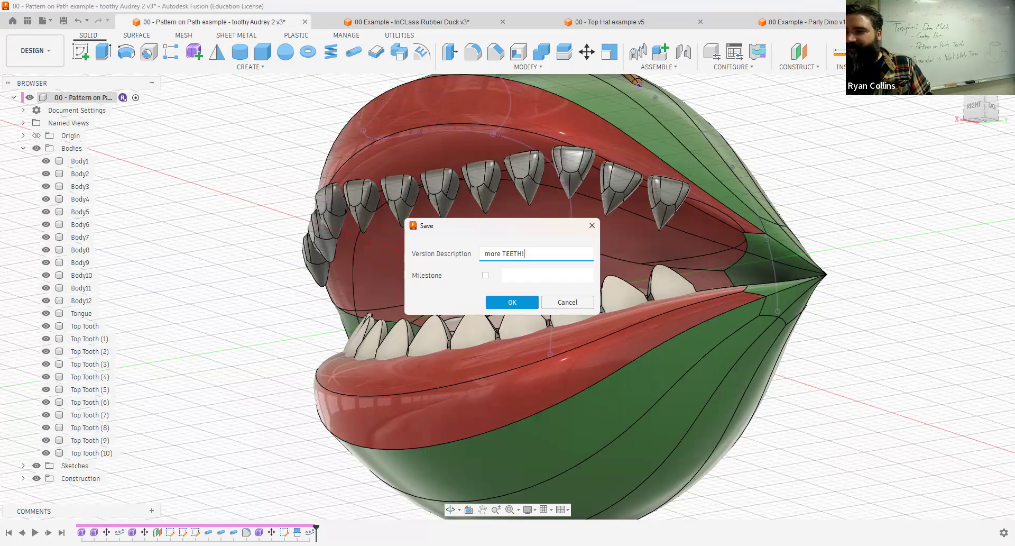
{"action": "key", "text": "Return"}
{"action": "middle_click_drag", "start_coordinate": [751, 206], "coordinate": [691, 191], "text": "shift"}
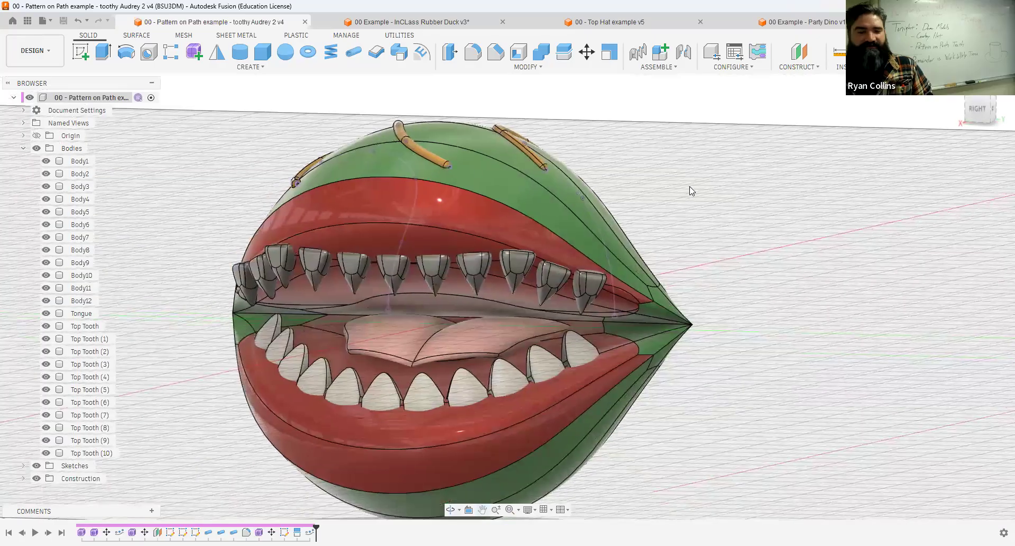